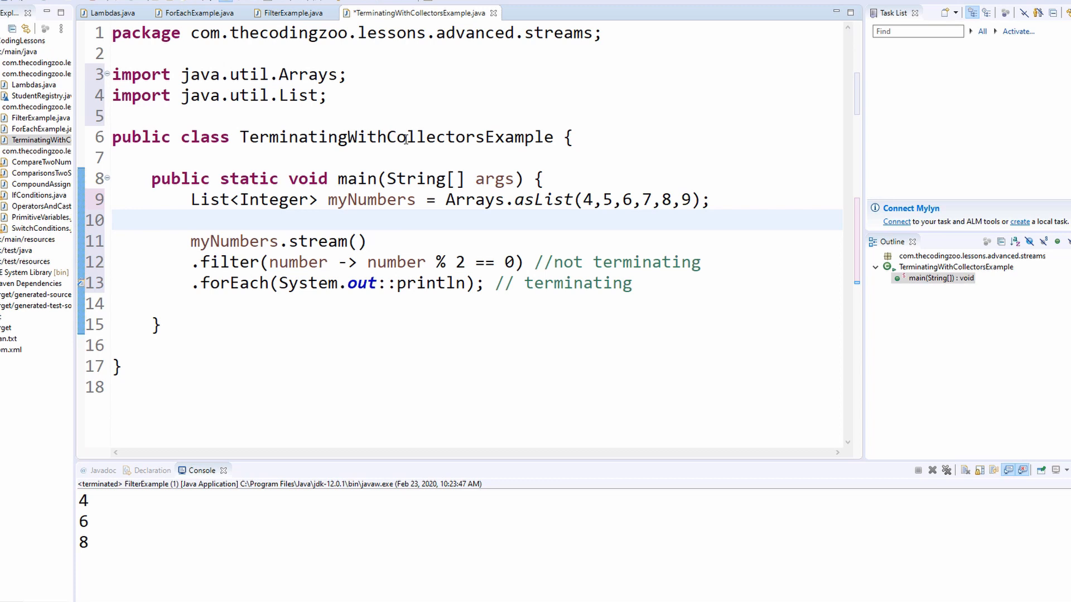
pyautogui.doubleClick(405, 140)
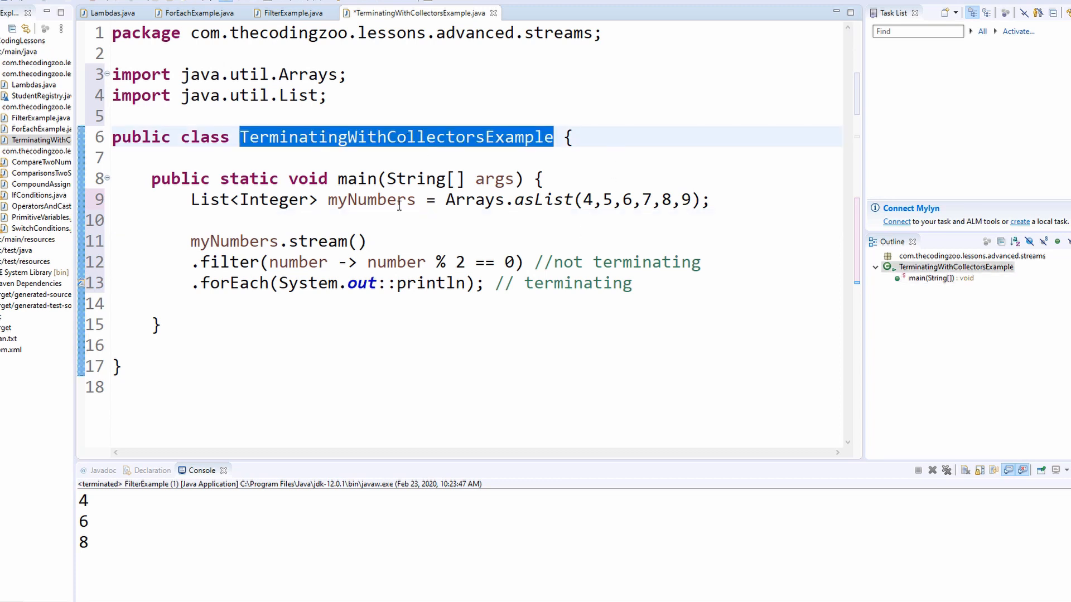
pyautogui.click(361, 178)
pyautogui.doubleClick(362, 178)
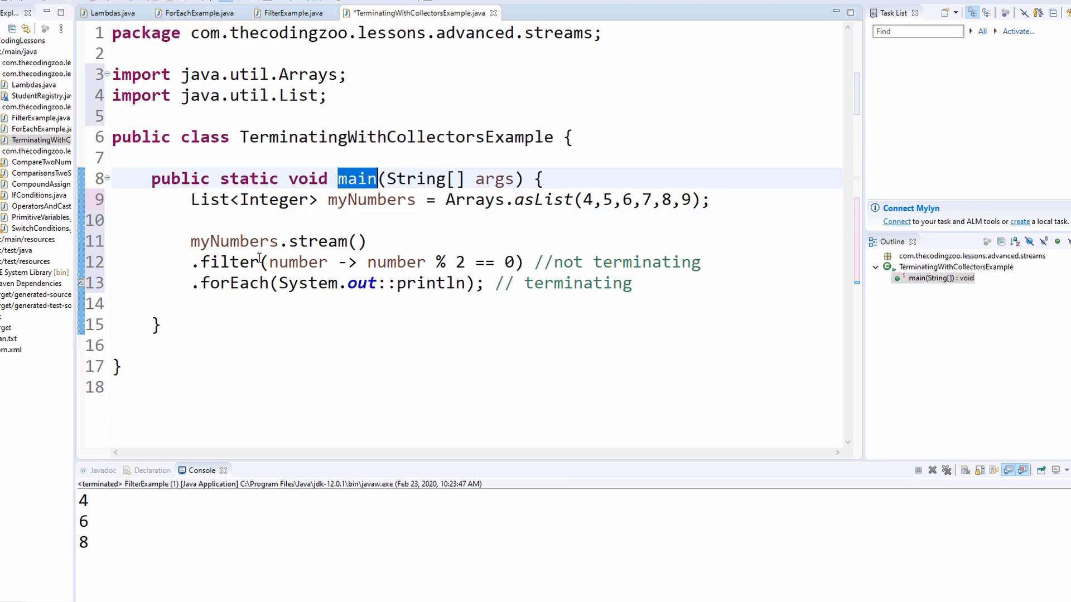
pyautogui.moveTo(716, 201); pyautogui.dragTo(191, 199)
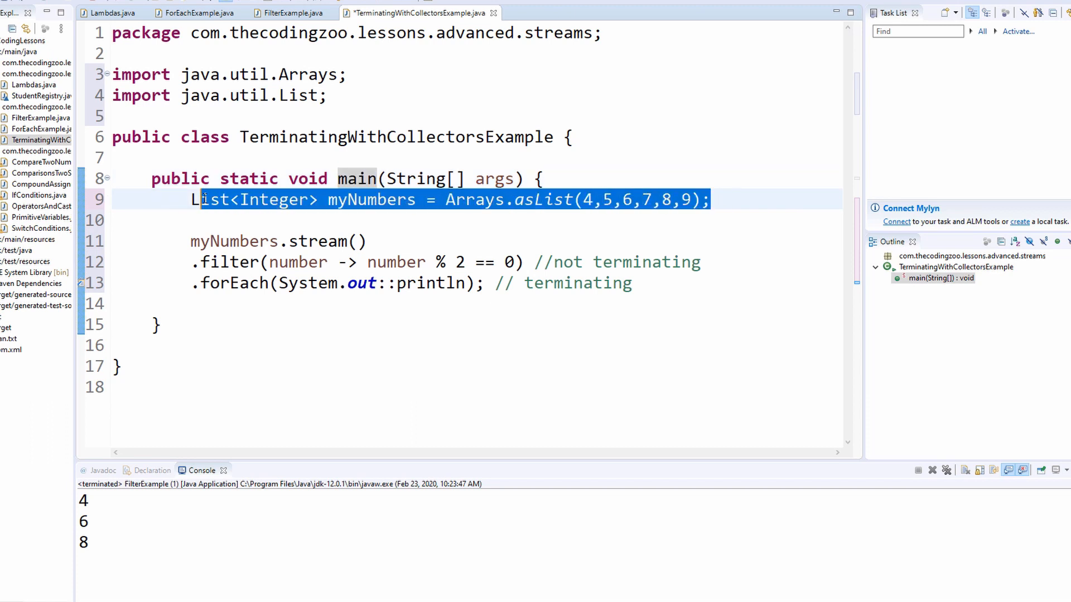
pyautogui.click(259, 241)
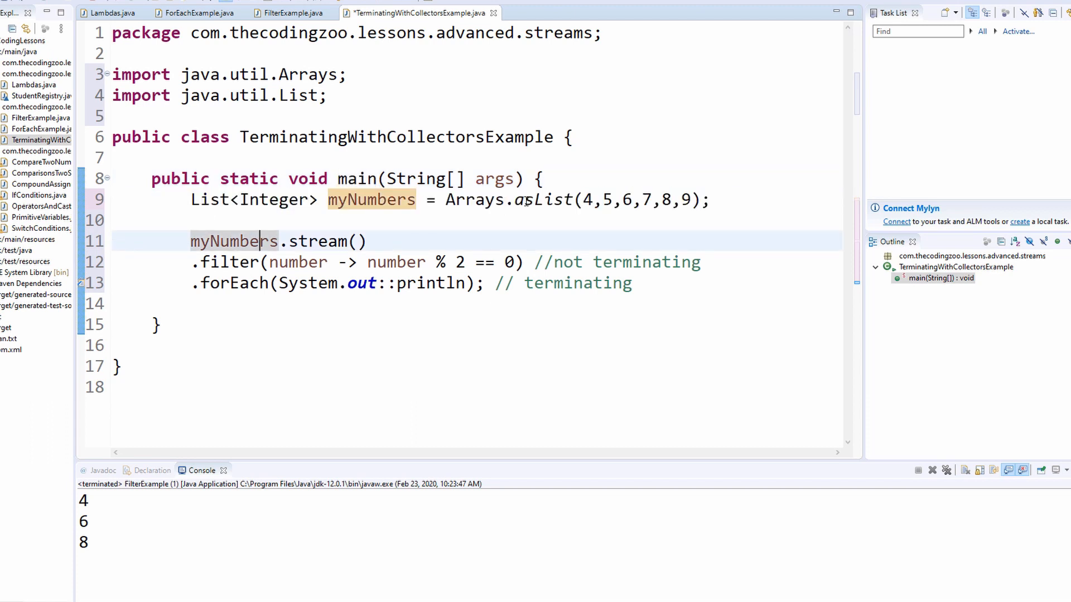
pyautogui.click(553, 201)
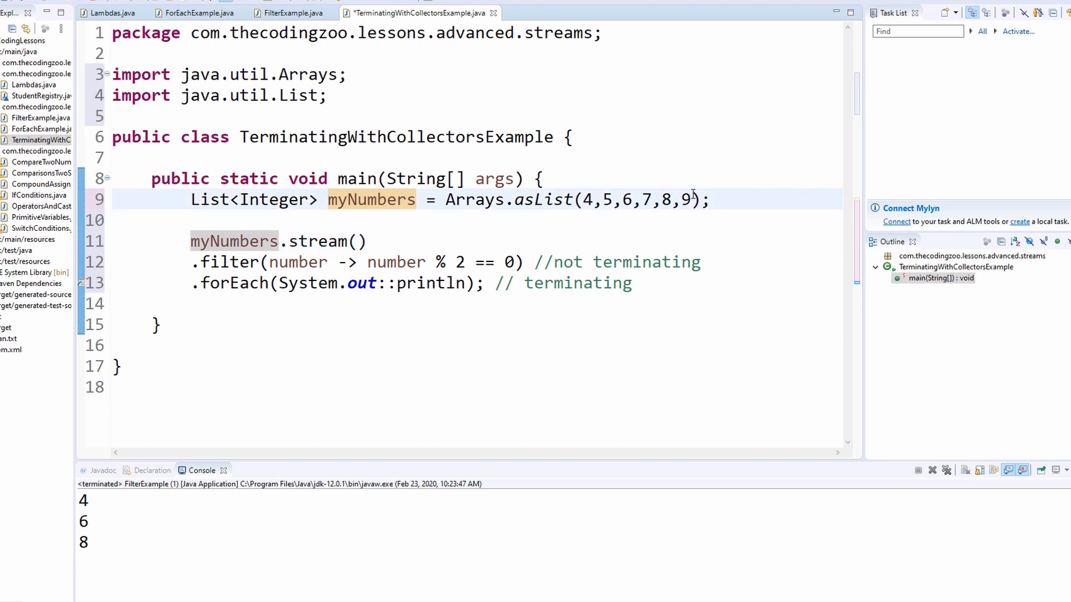
pyautogui.moveTo(691, 199); pyautogui.dragTo(582, 200)
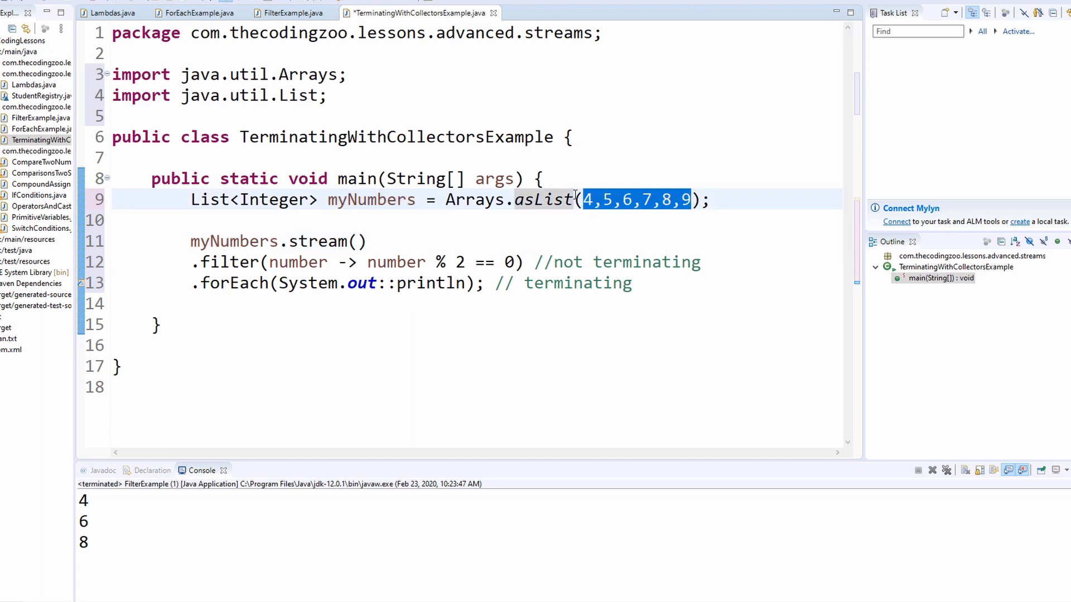
pyautogui.click(372, 222)
pyautogui.click(387, 199)
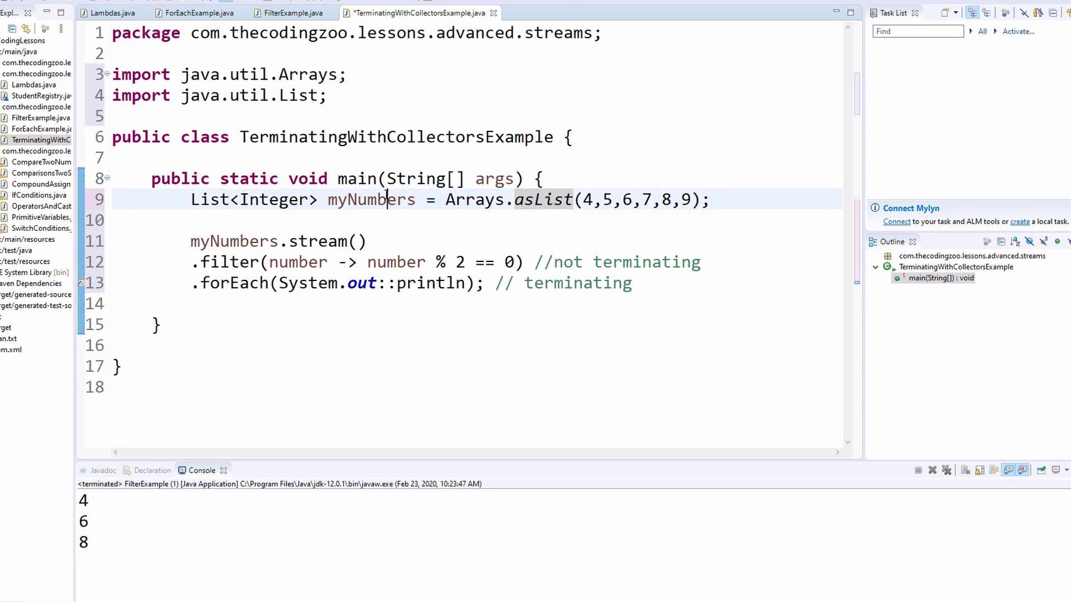
pyautogui.doubleClick(268, 201)
pyautogui.doubleClick(252, 241)
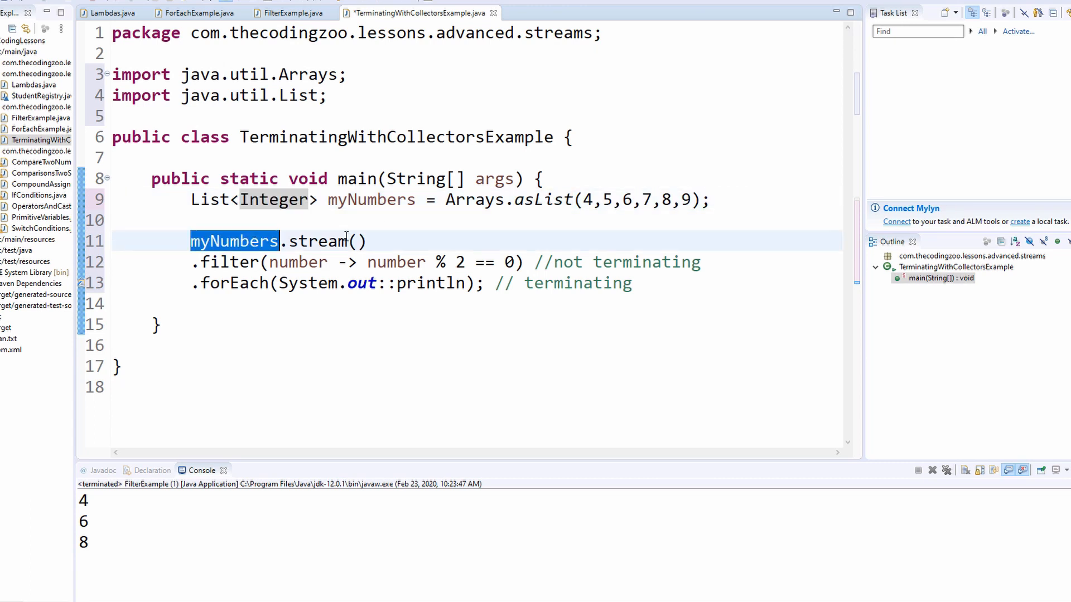
pyautogui.click(367, 241)
pyautogui.doubleClick(243, 263)
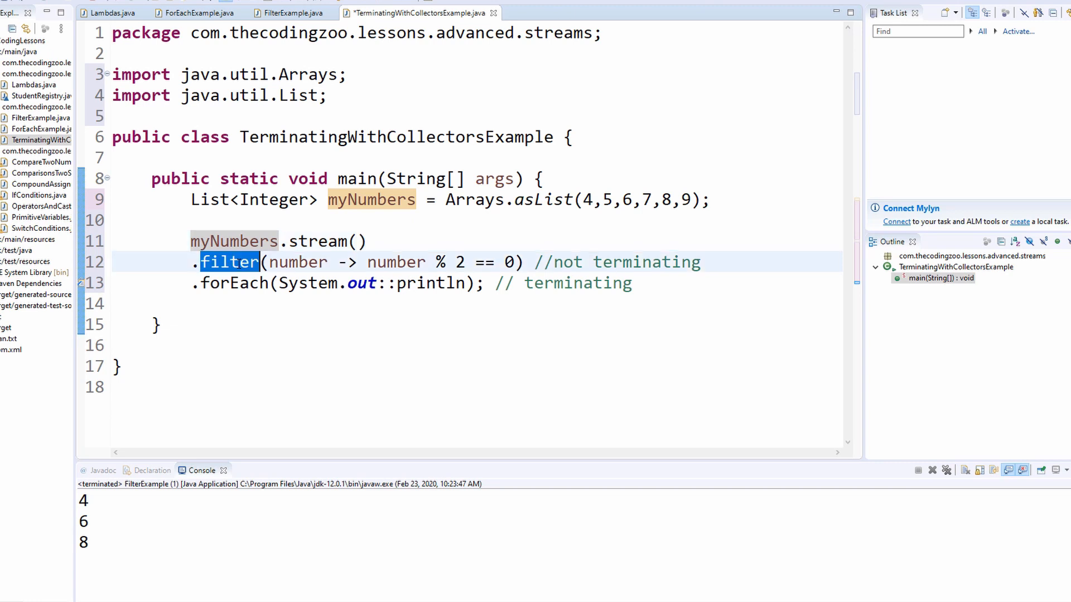
pyautogui.click(309, 262)
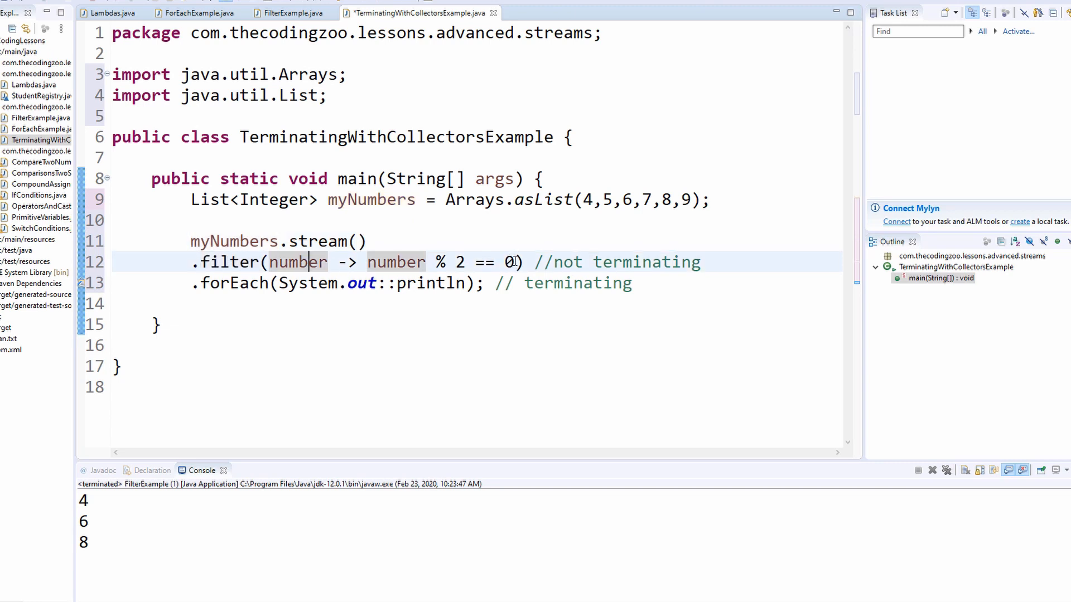
pyautogui.moveTo(514, 262); pyautogui.dragTo(263, 264)
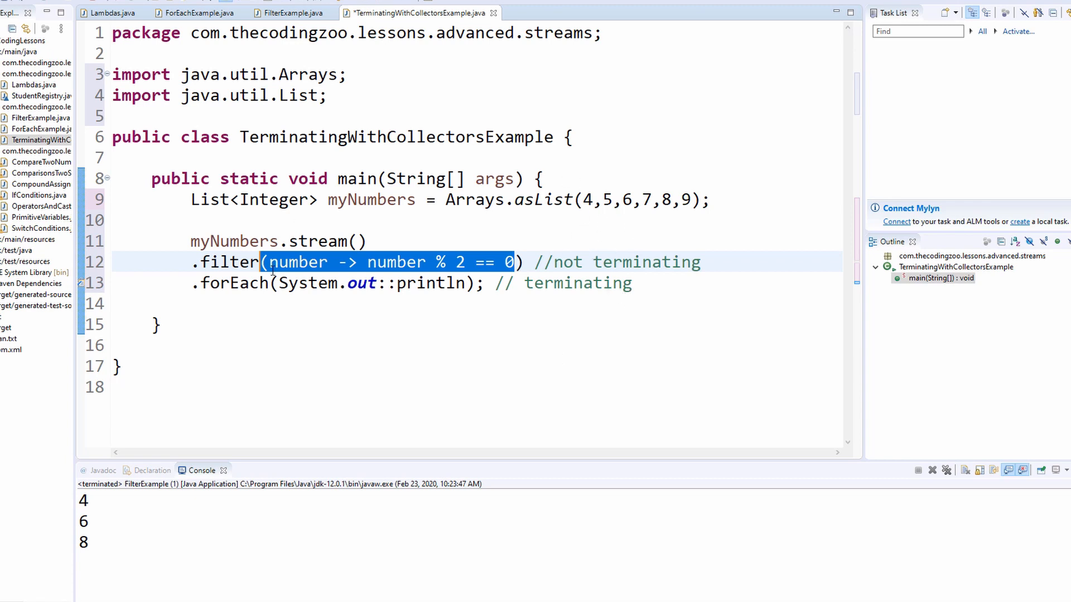
pyautogui.doubleClick(248, 288)
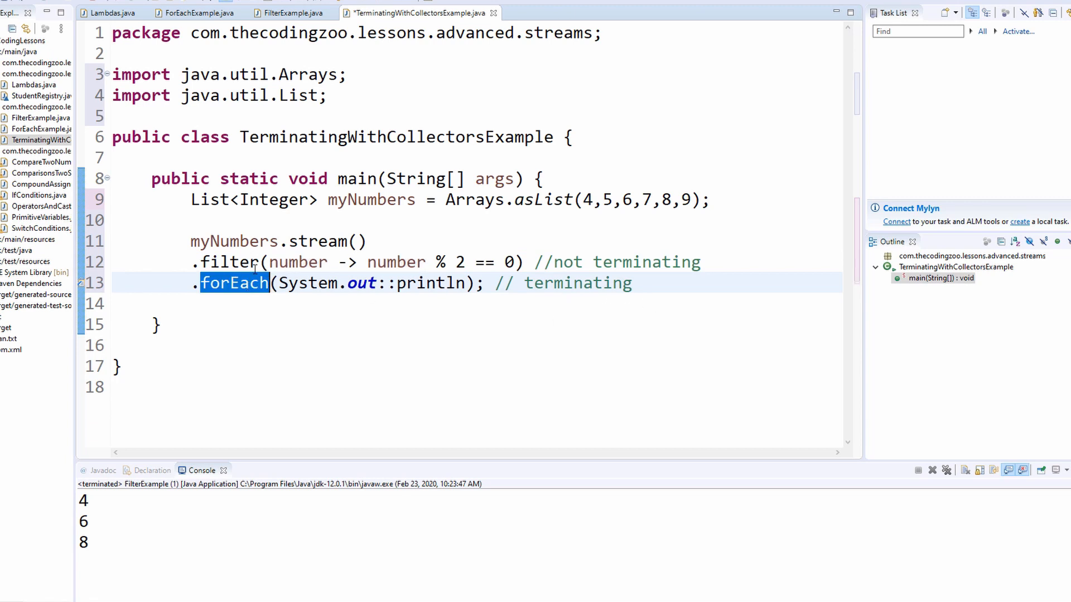
pyautogui.doubleClick(226, 262)
pyautogui.moveTo(532, 262); pyautogui.dragTo(194, 265)
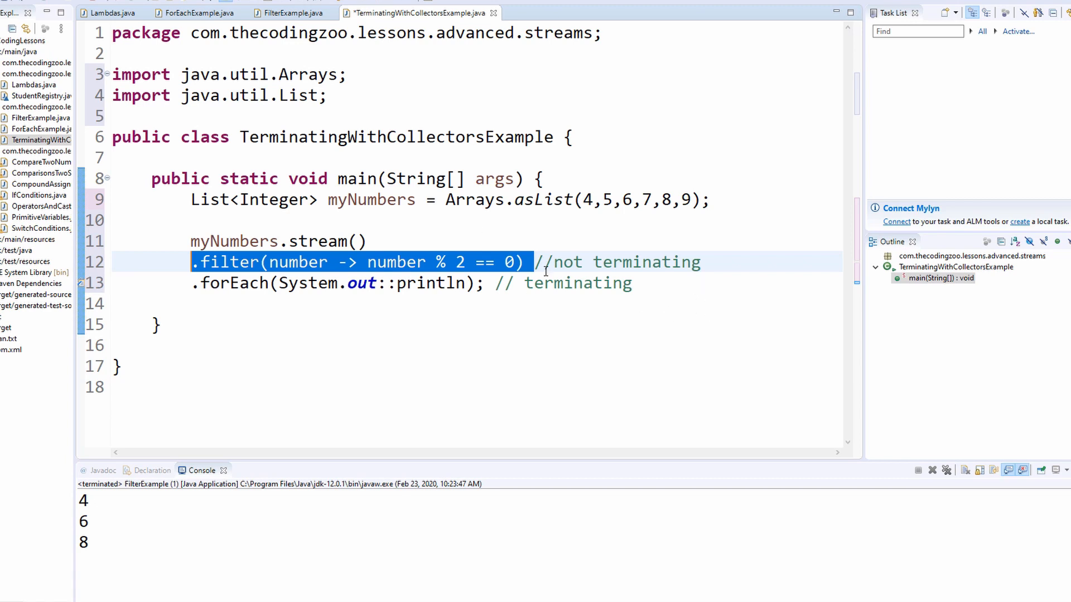
pyautogui.doubleClick(209, 282)
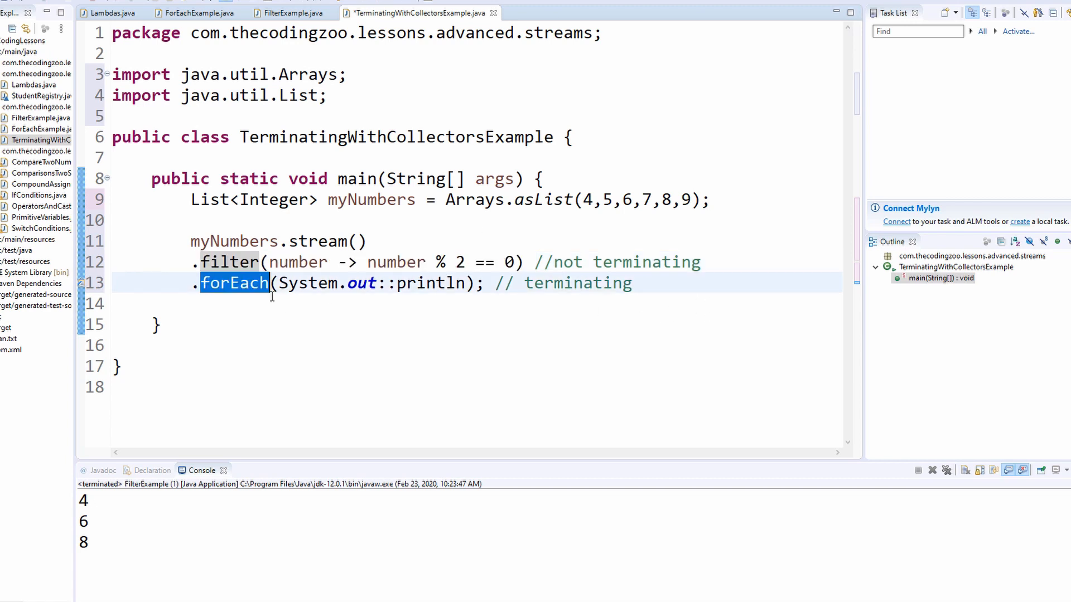
pyautogui.click(502, 284)
pyautogui.moveTo(500, 283); pyautogui.dragTo(198, 283)
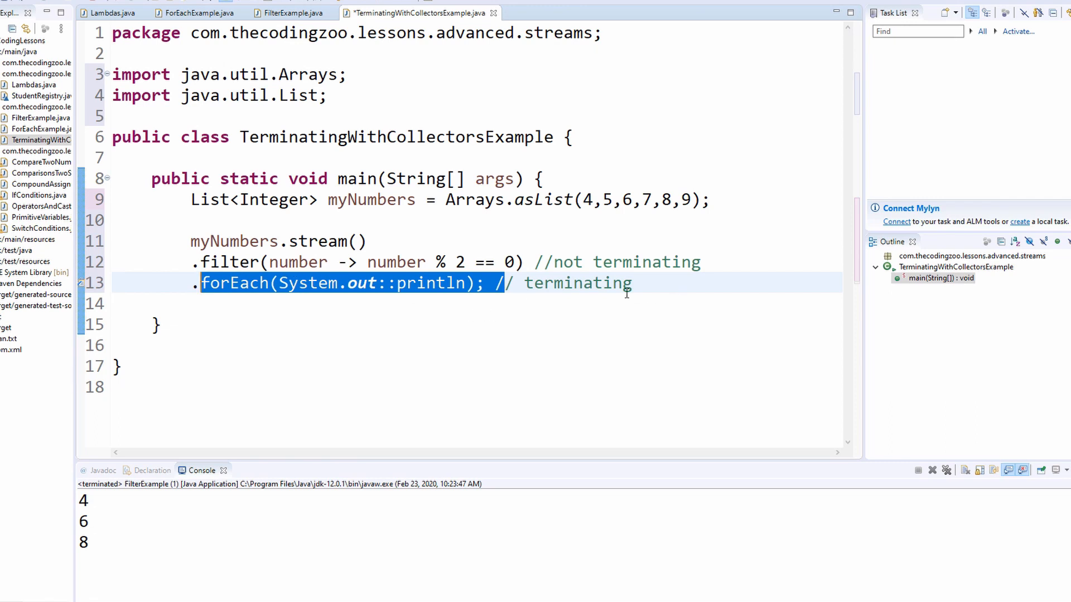
pyautogui.click(671, 286)
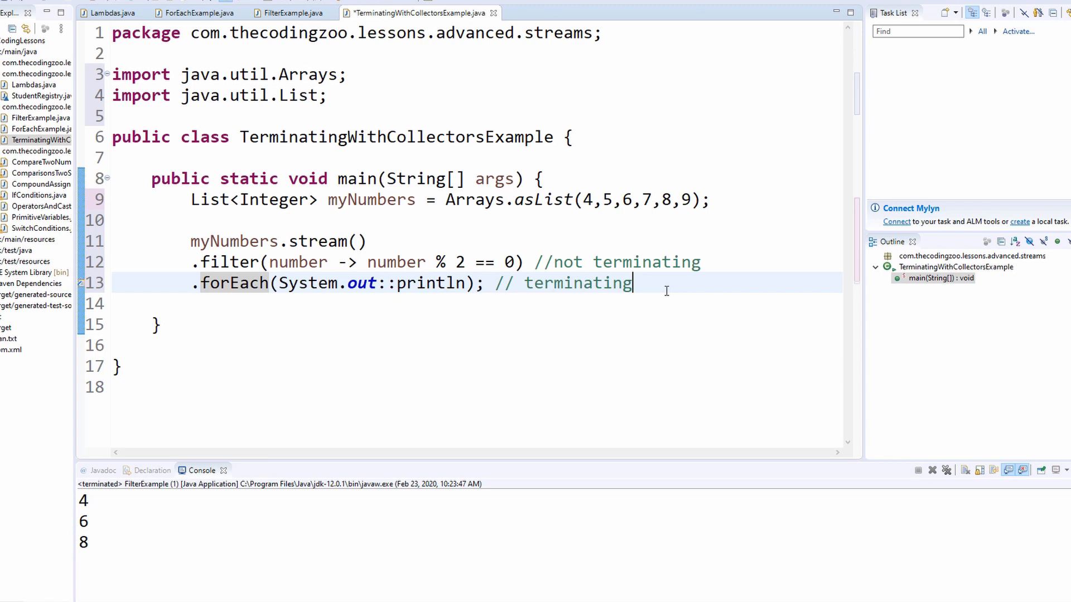
# Declare List<Integer> myResult = myNumbers.parallelStream() on a new line below the pipeline.
pyautogui.press('Return')
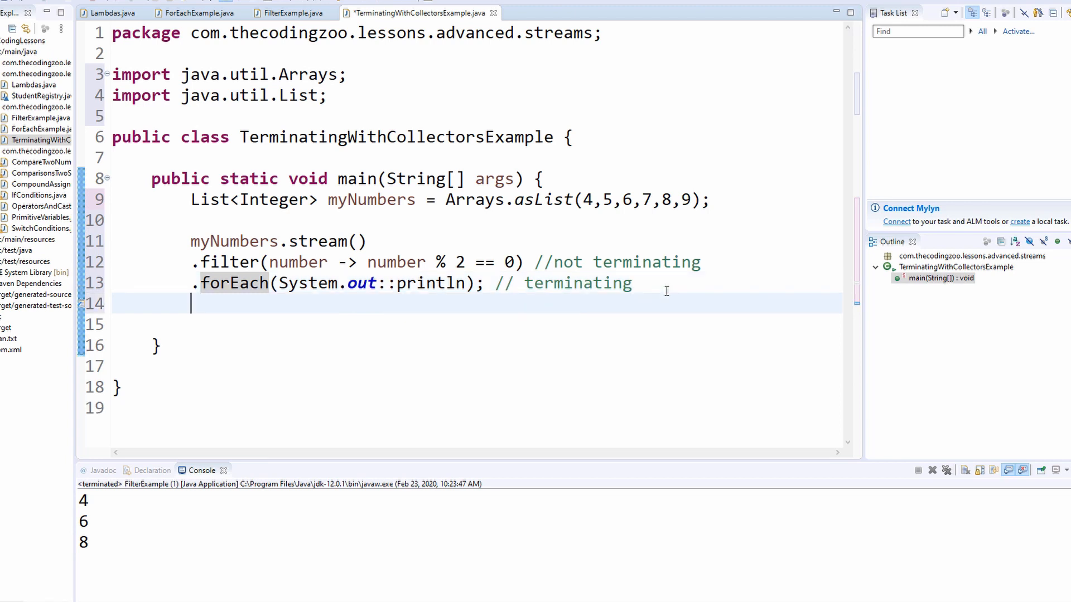
pyautogui.press('Return')
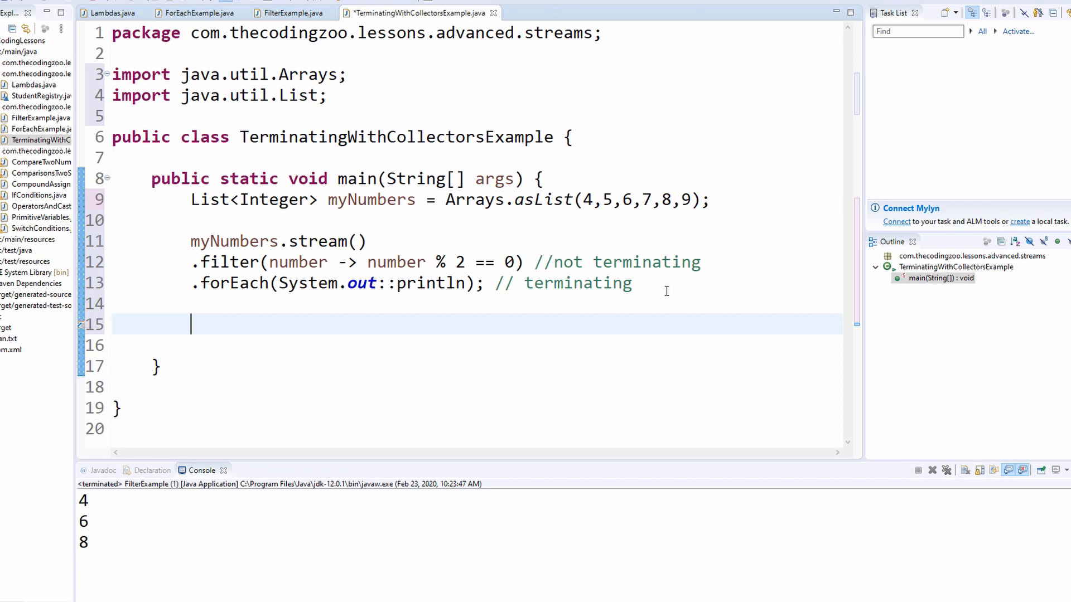
pyautogui.press('Delete')
pyautogui.write('List<')
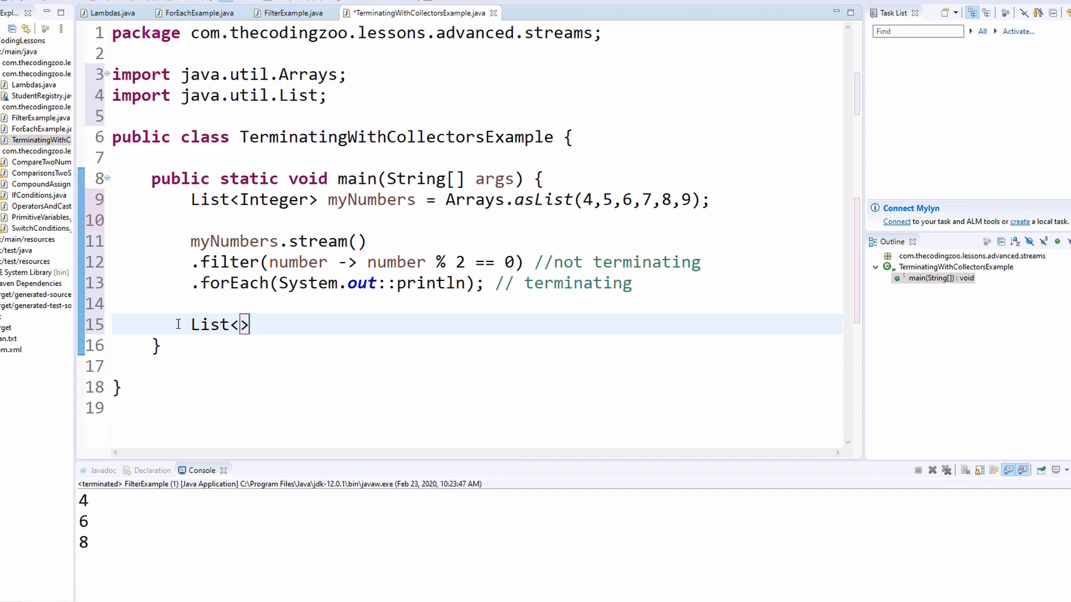
pyautogui.write('Int')
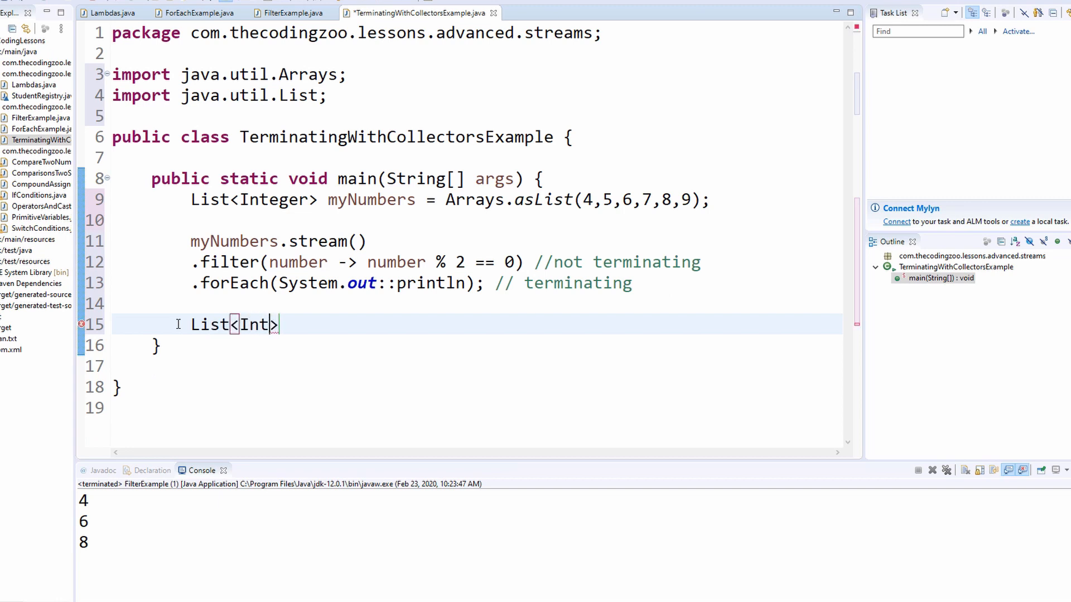
pyautogui.write('ge')
pyautogui.press('BackSpace')
pyautogui.press('BackSpace')
pyautogui.write('eger>')
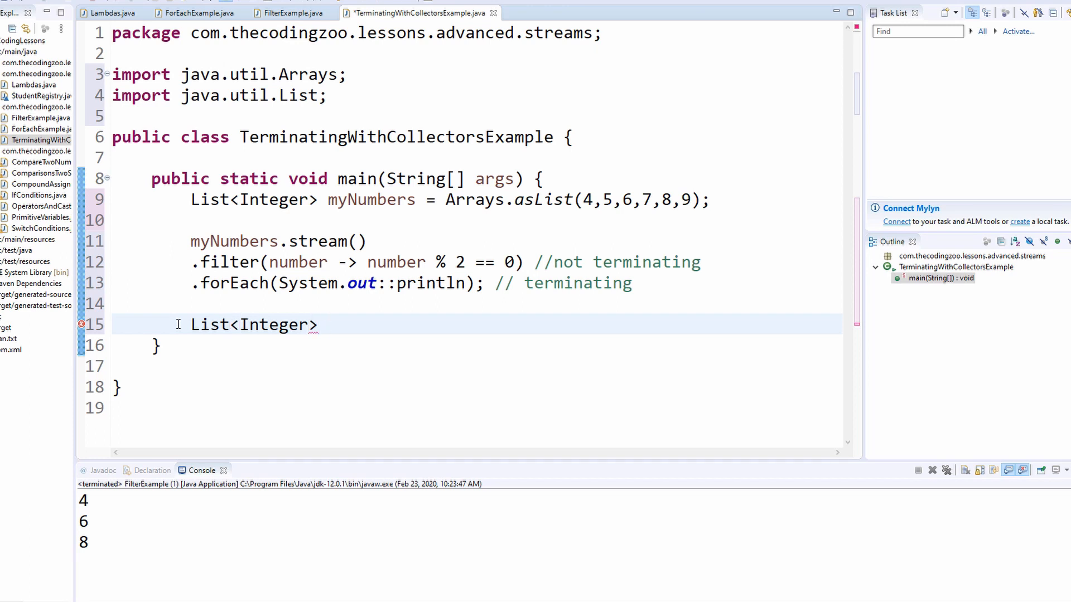
pyautogui.write(' myResult ')
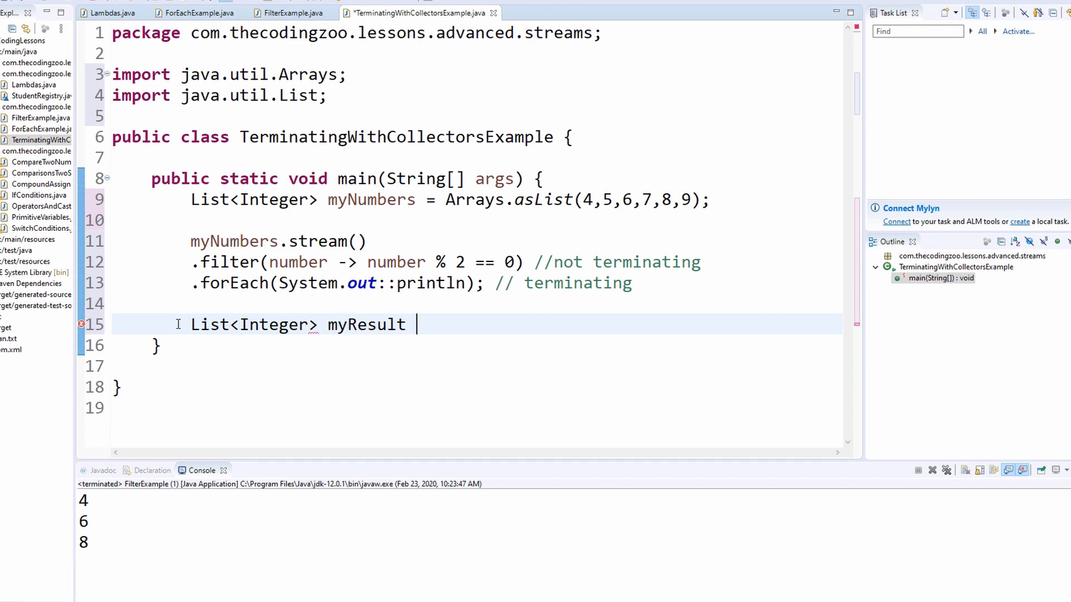
pyautogui.write('= m')
pyautogui.write('yNumbers.')
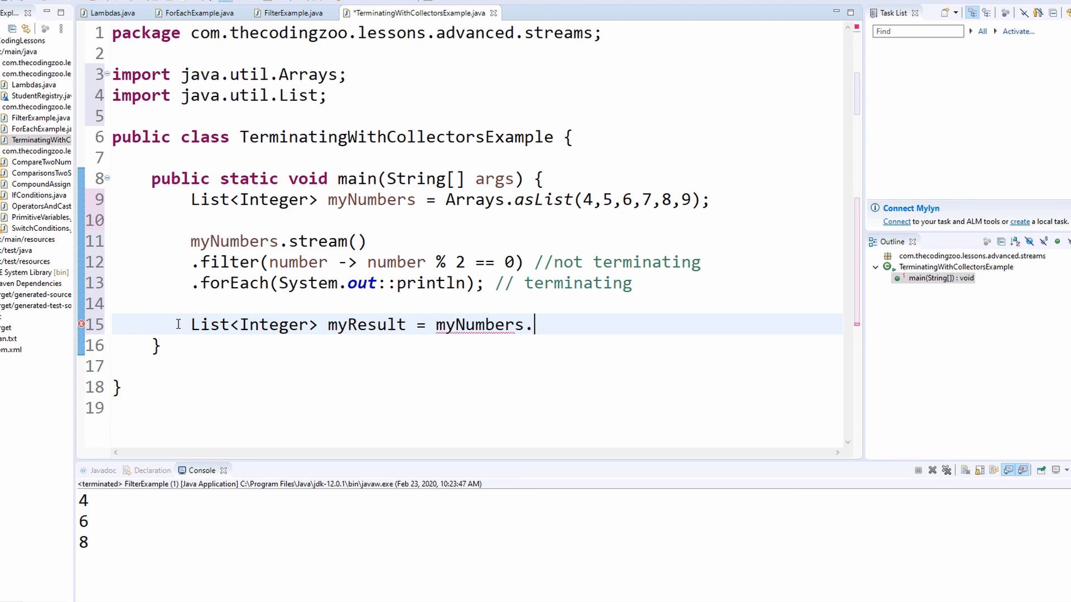
pyautogui.write('stream(')
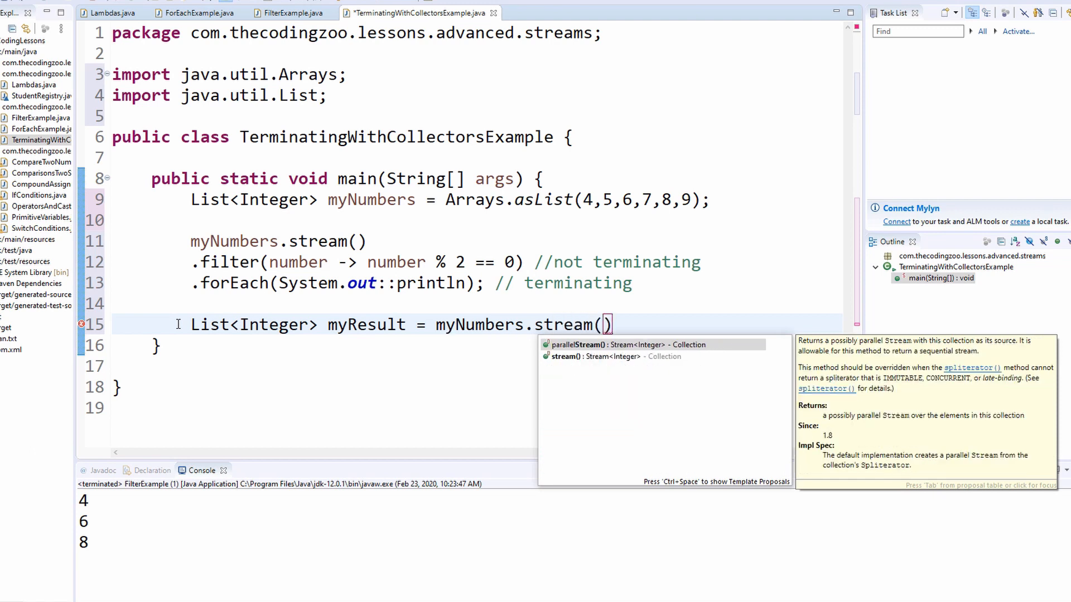
pyautogui.press('Return')
pyautogui.press('Return')
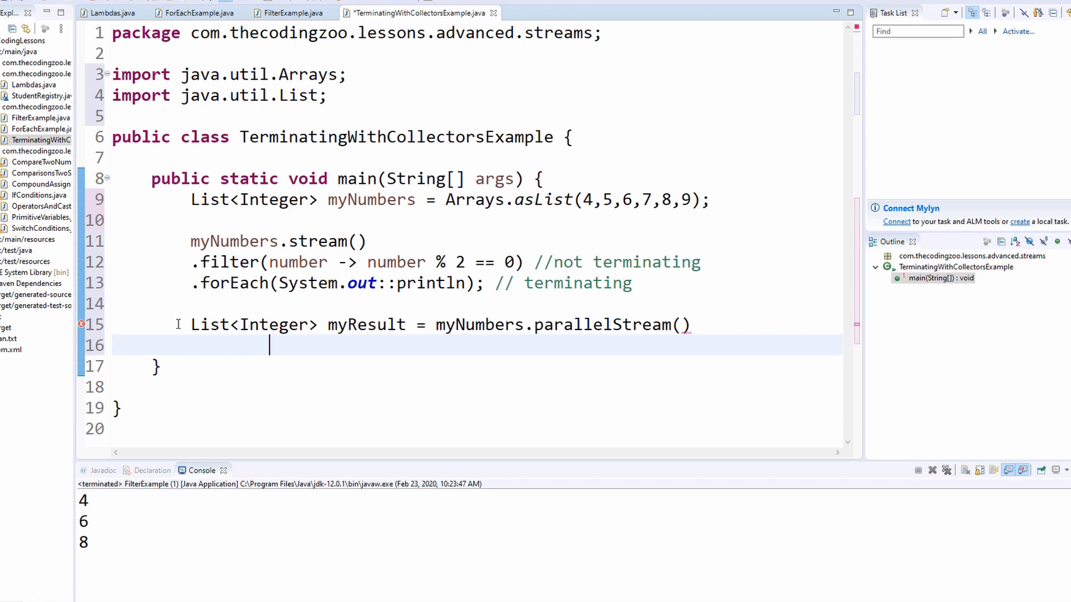
pyautogui.write('.')
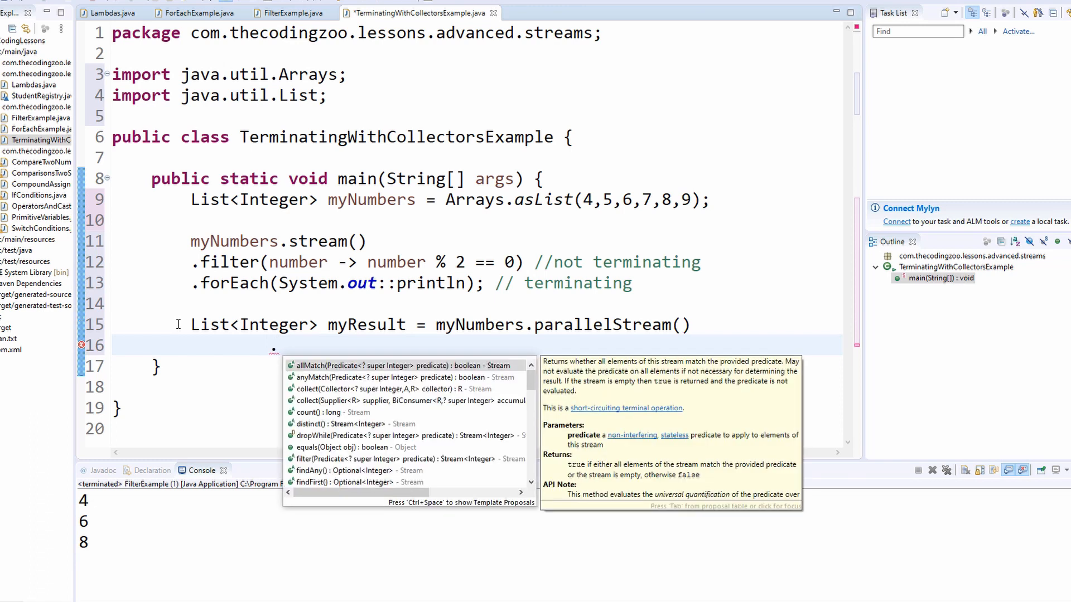
pyautogui.write('fi')
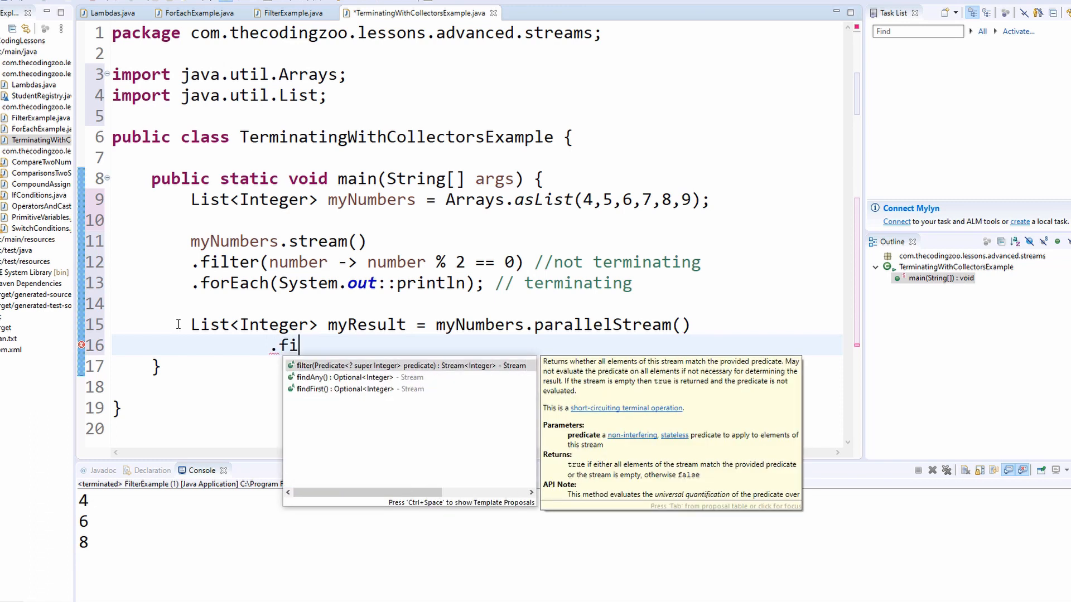
pyautogui.write('lter')
# Chain .filter(number -> number % 2 == 0) and continue on the next line.
pyautogui.press('Return')
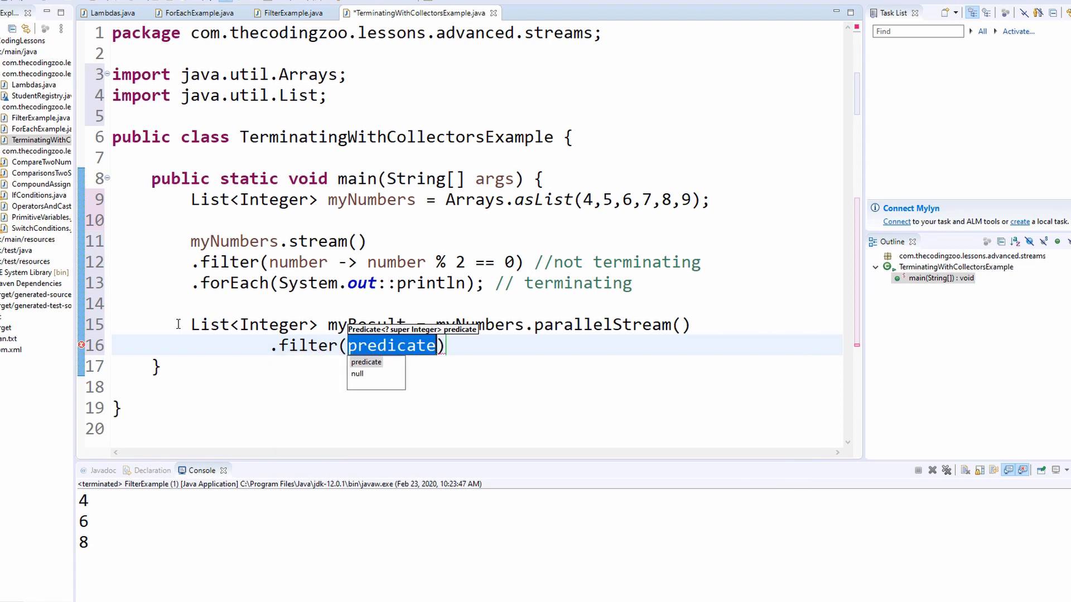
pyautogui.write('n')
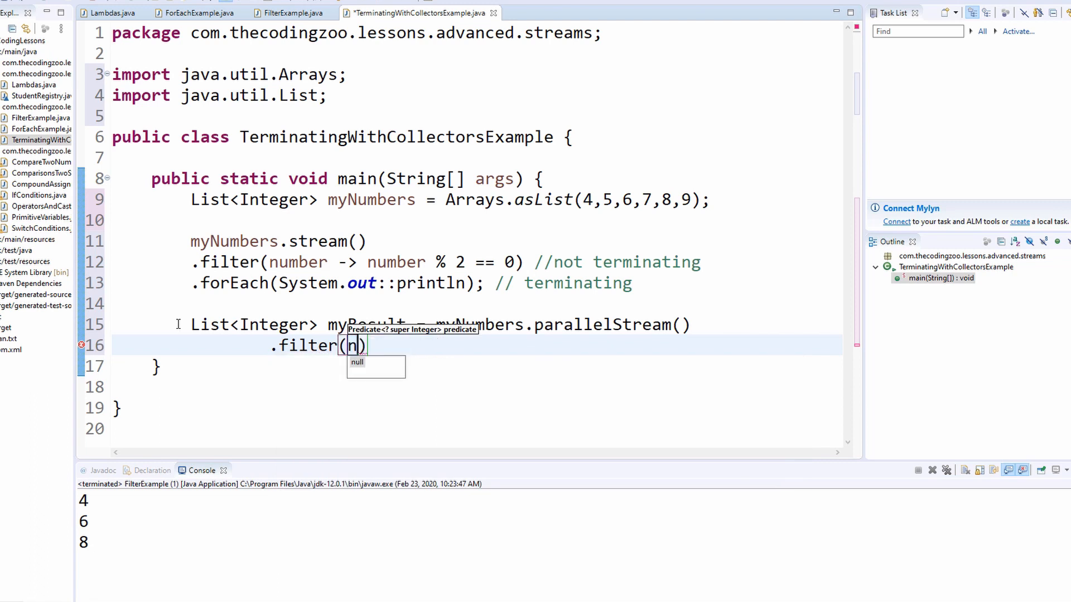
pyautogui.write('umber =')
pyautogui.press('BackSpace')
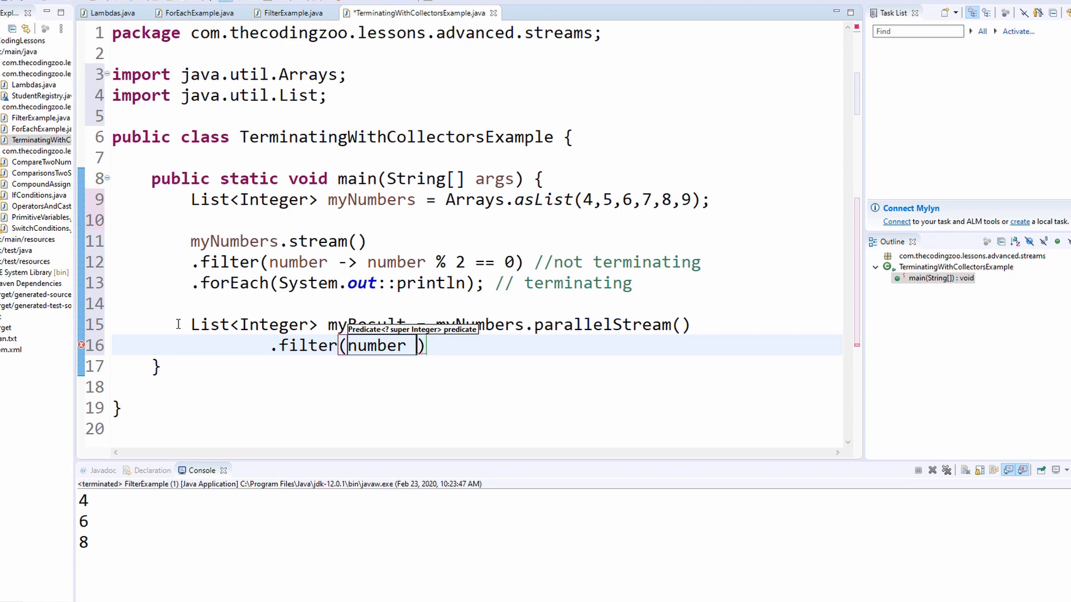
pyautogui.write('-> nu')
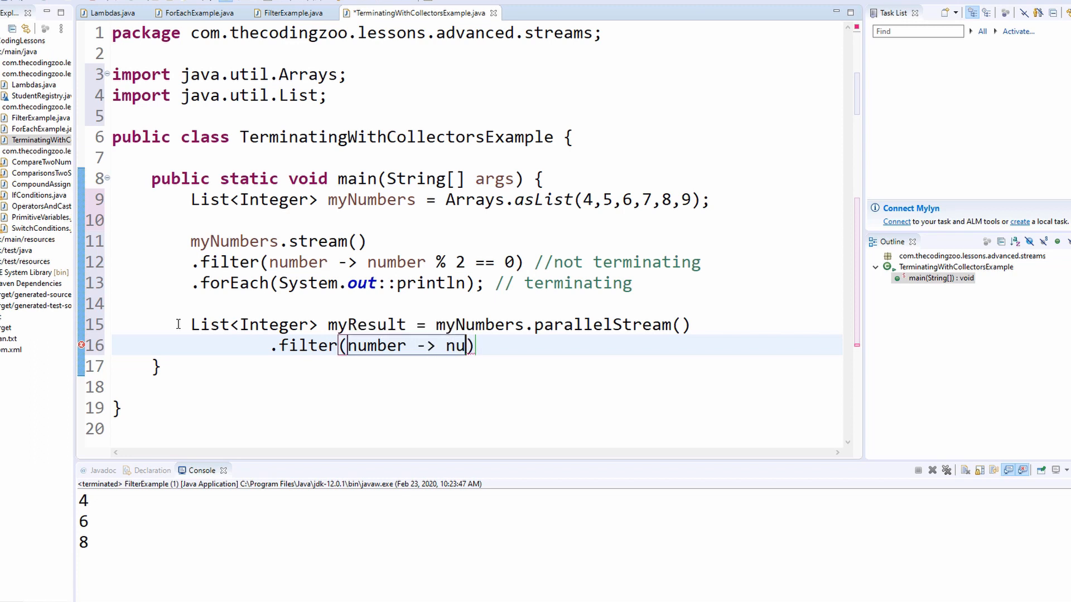
pyautogui.write('mber % ')
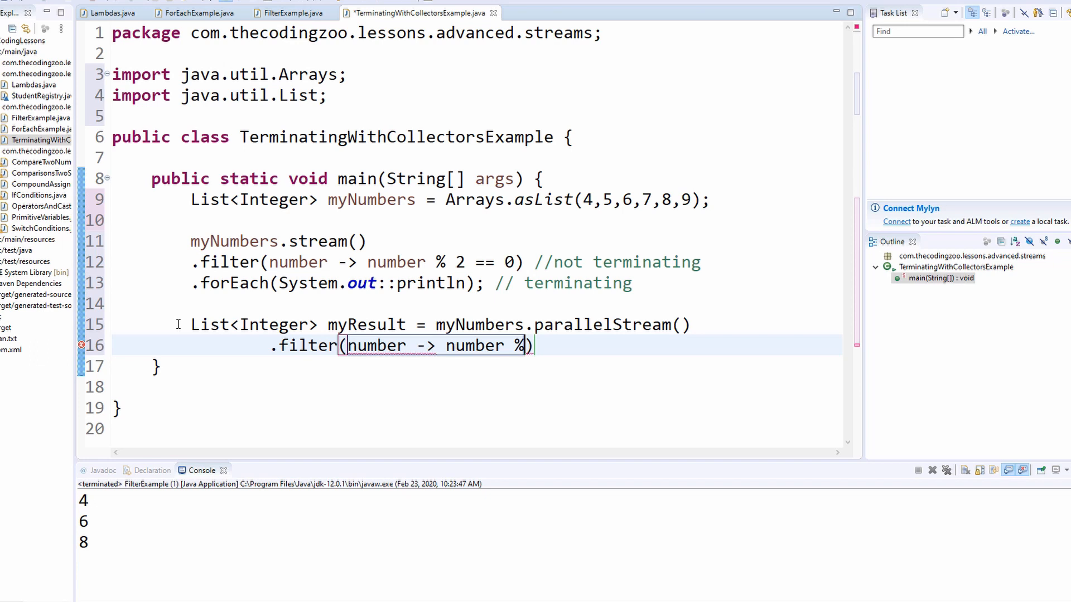
pyautogui.write('2')
pyautogui.write(' == 0')
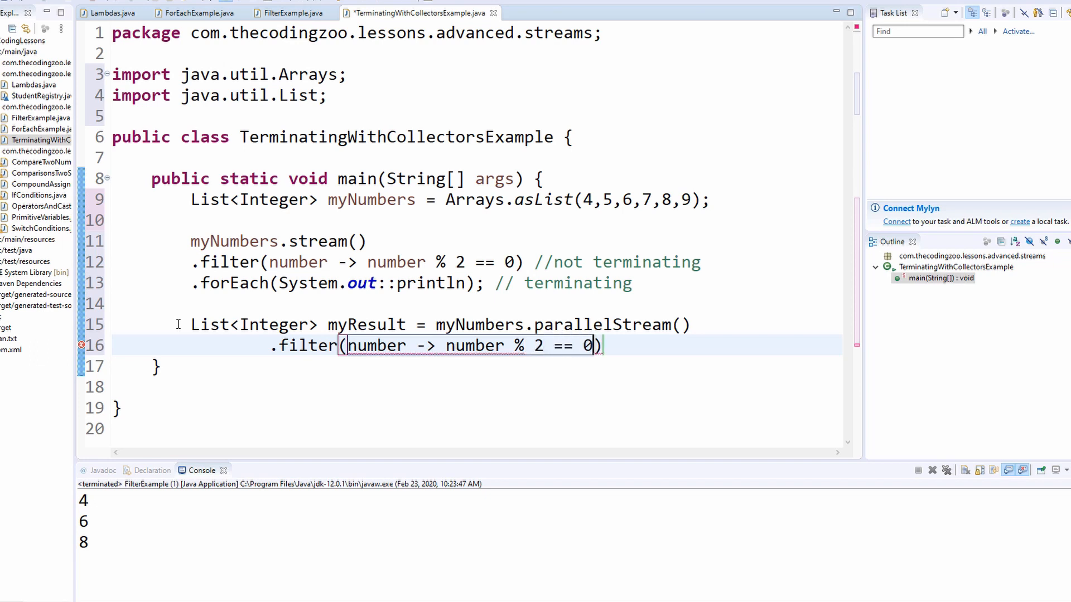
pyautogui.press('Return')
pyautogui.write('.')
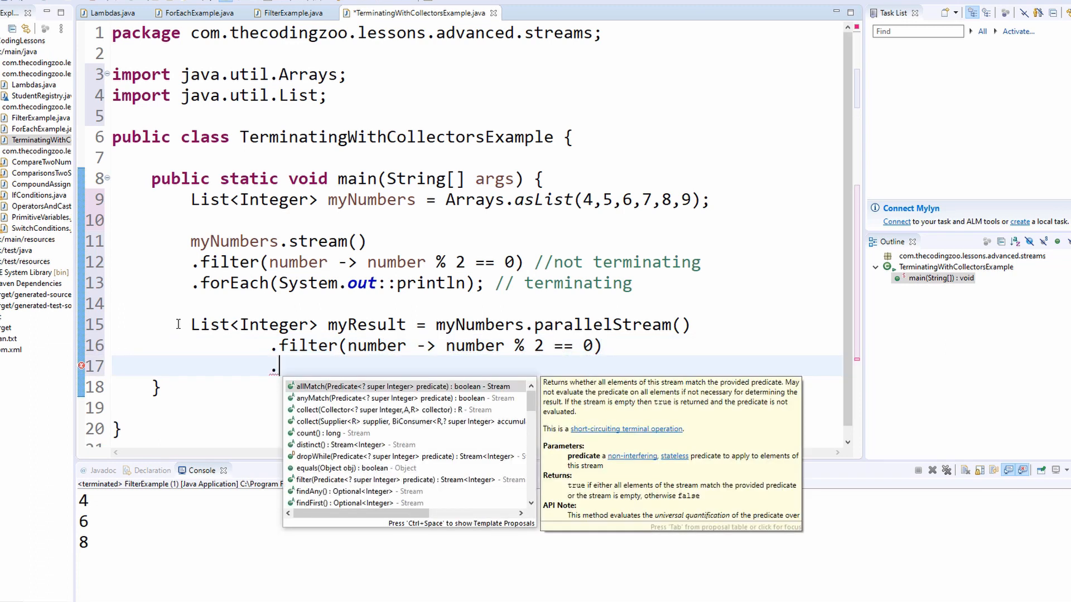
pyautogui.write('c')
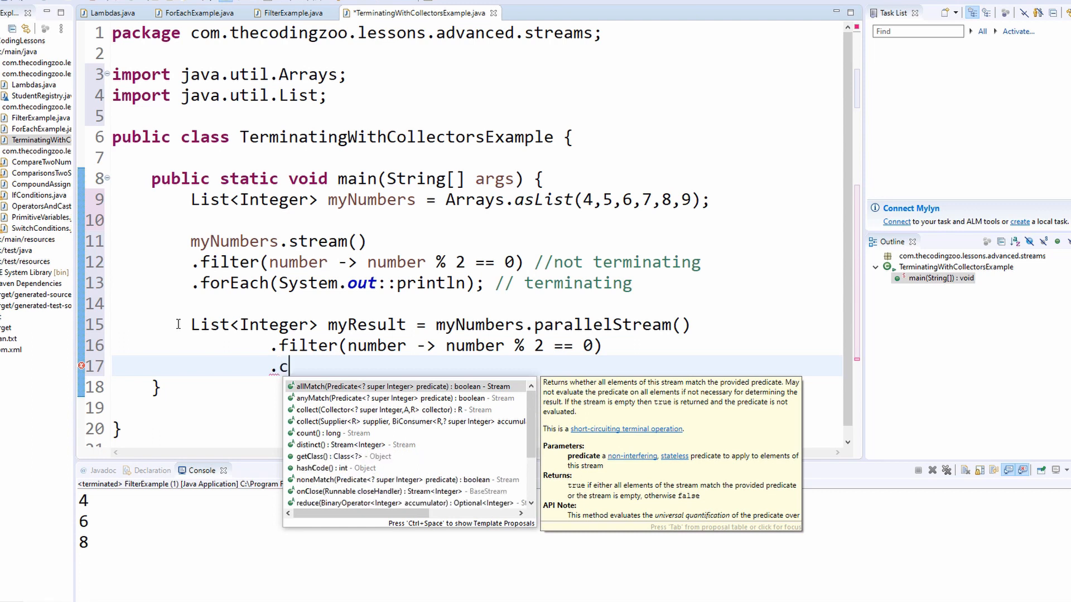
pyautogui.write('oll')
# End the pipeline with .collect(Collectors.toList()); adding the Collectors import.
pyautogui.press('Return')
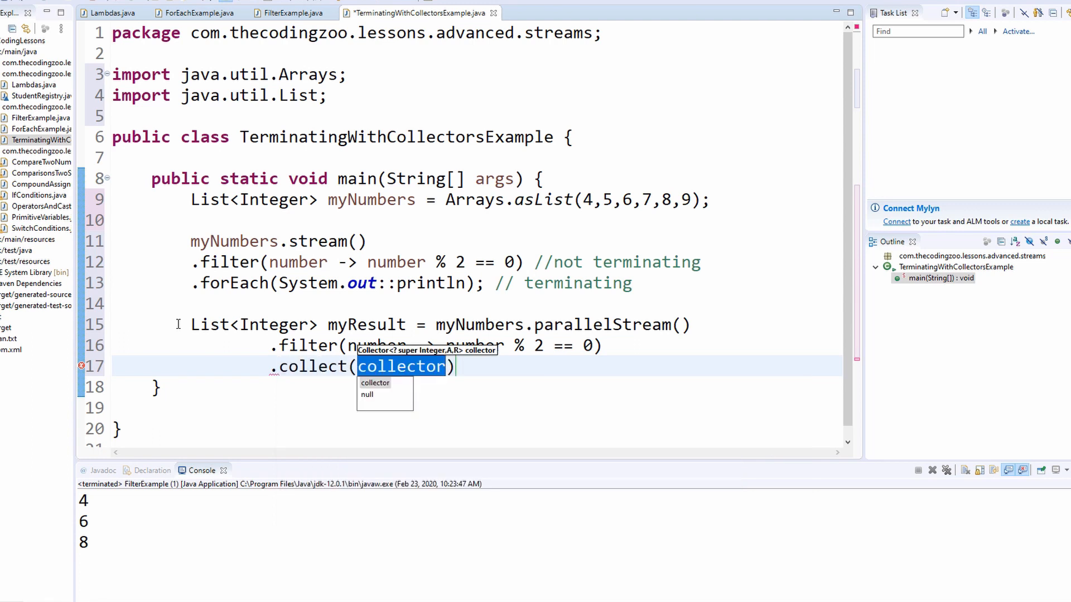
pyautogui.press('BackSpace')
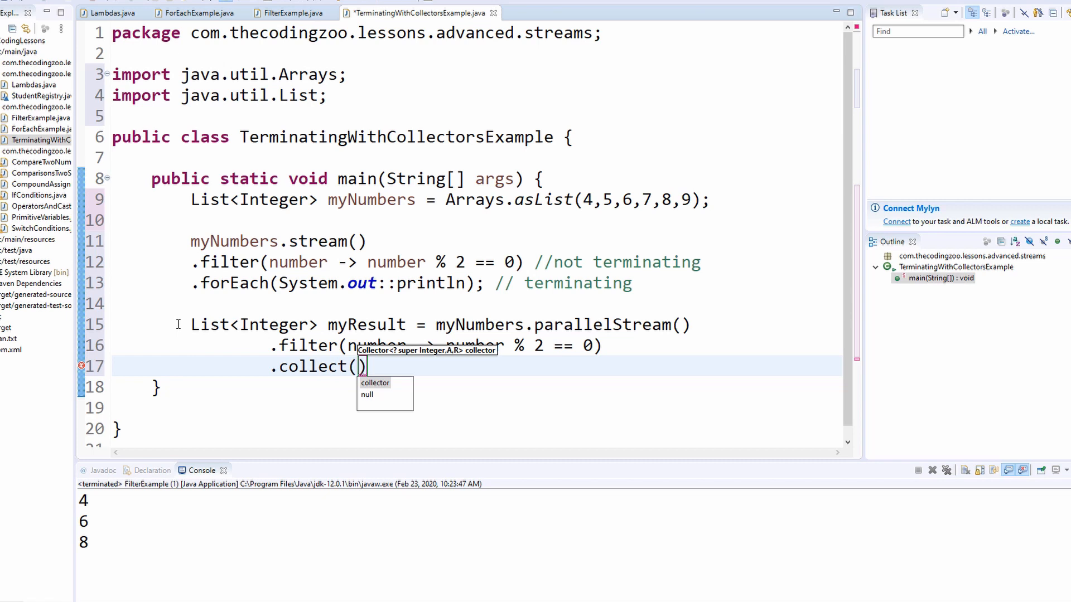
pyautogui.write('C')
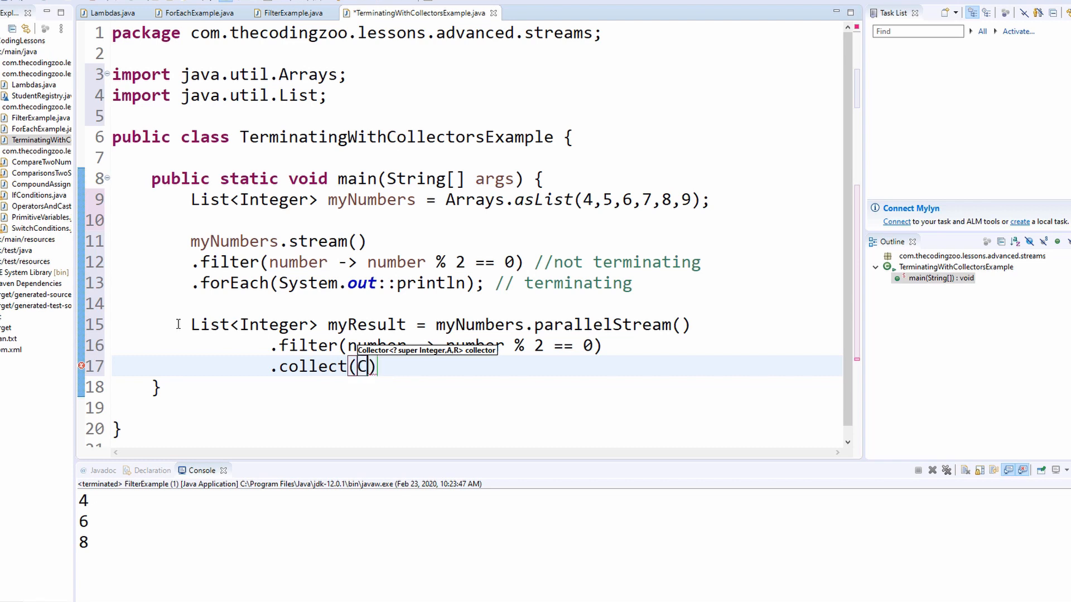
pyautogui.write('ollect')
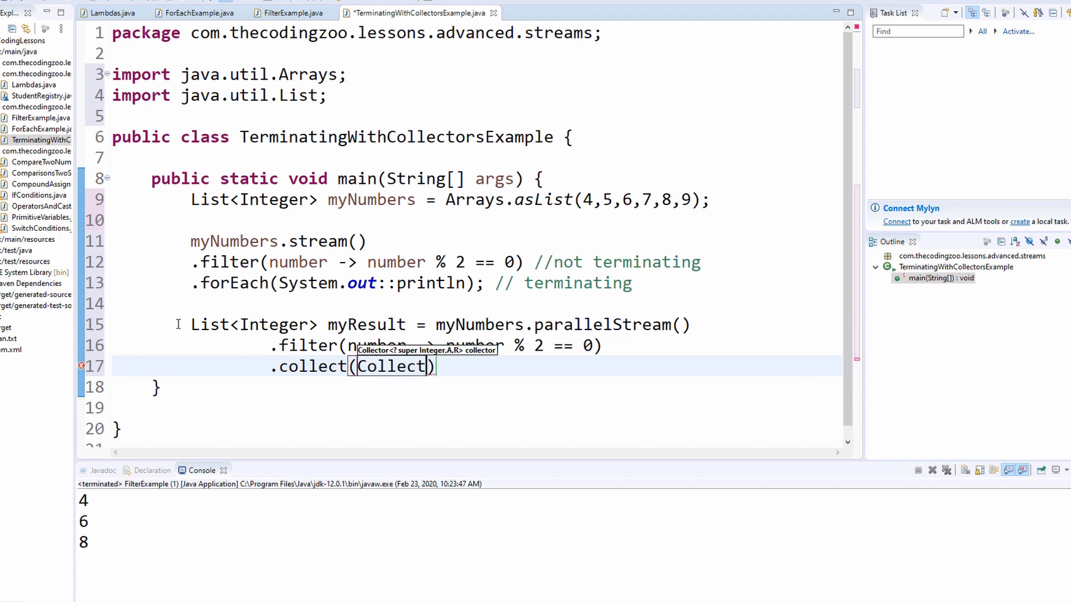
pyautogui.write('r')
pyautogui.press('BackSpace')
pyautogui.write('ors.')
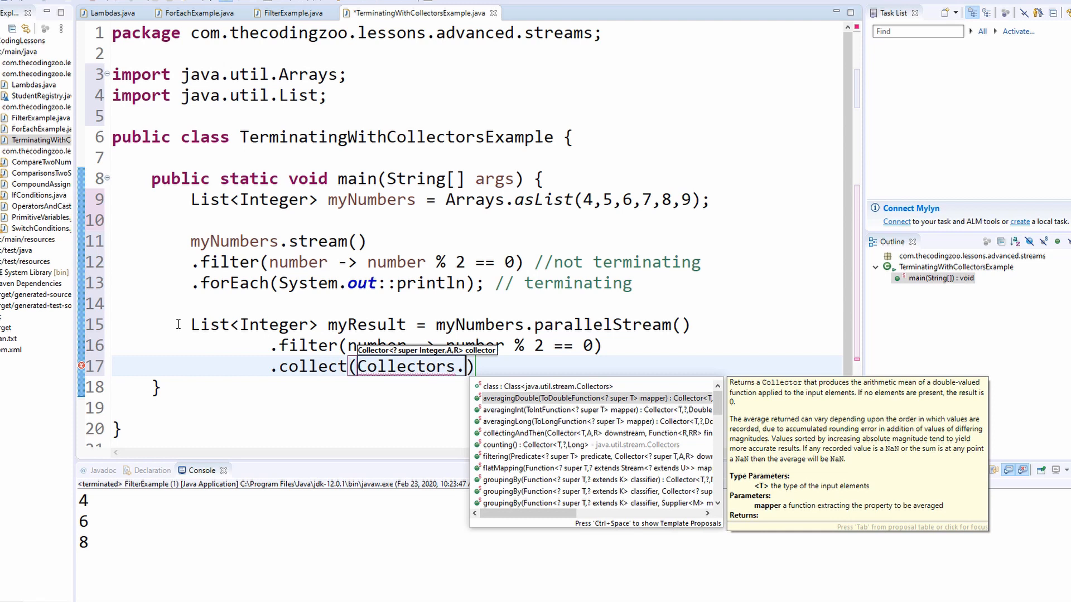
pyautogui.write('to')
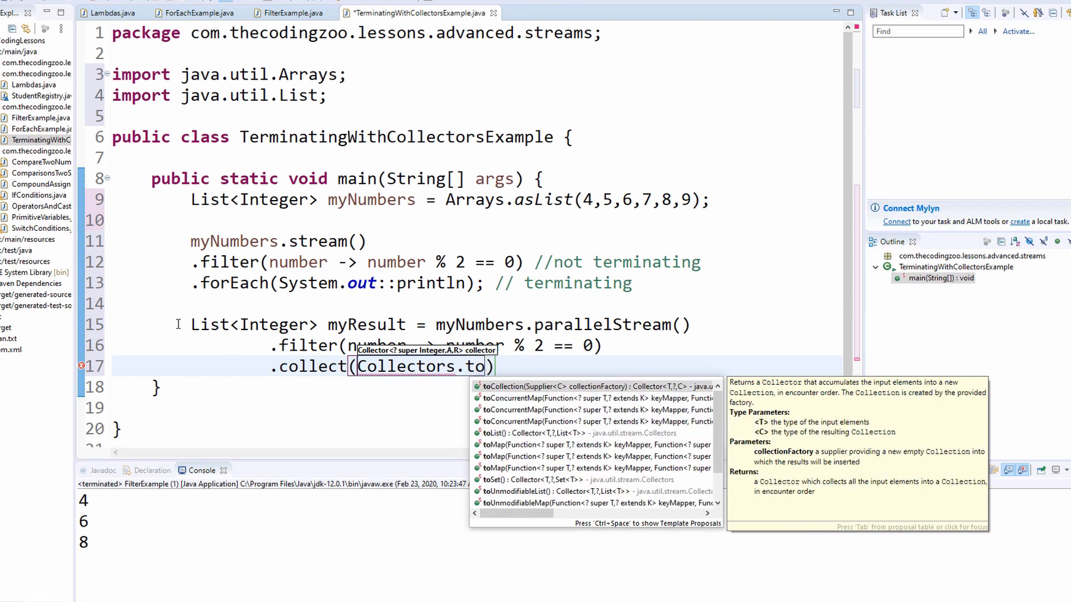
pyautogui.write('L')
pyautogui.press('Return')
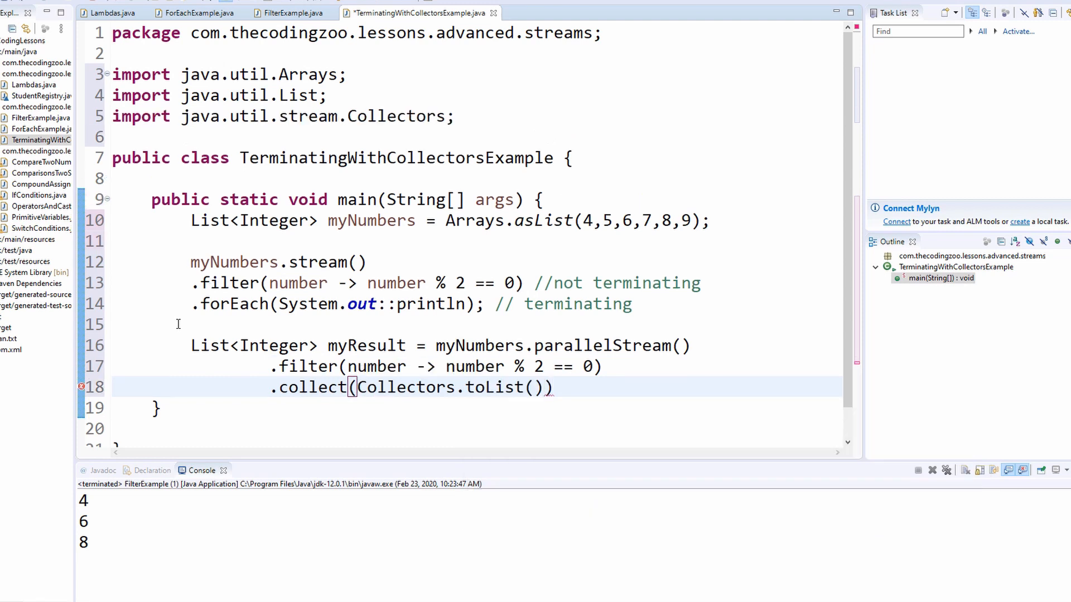
pyautogui.write(';')
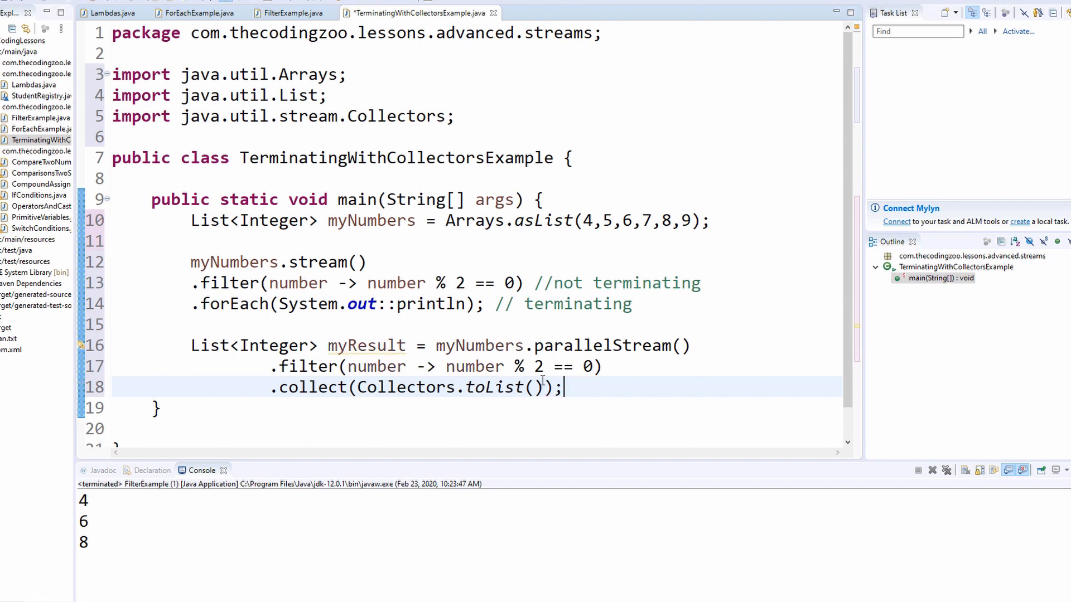
# Replace parallelStream with a plain stream and leave a blank line after the collect statement.
pyautogui.doubleClick(643, 345)
pyautogui.press('BackSpace')
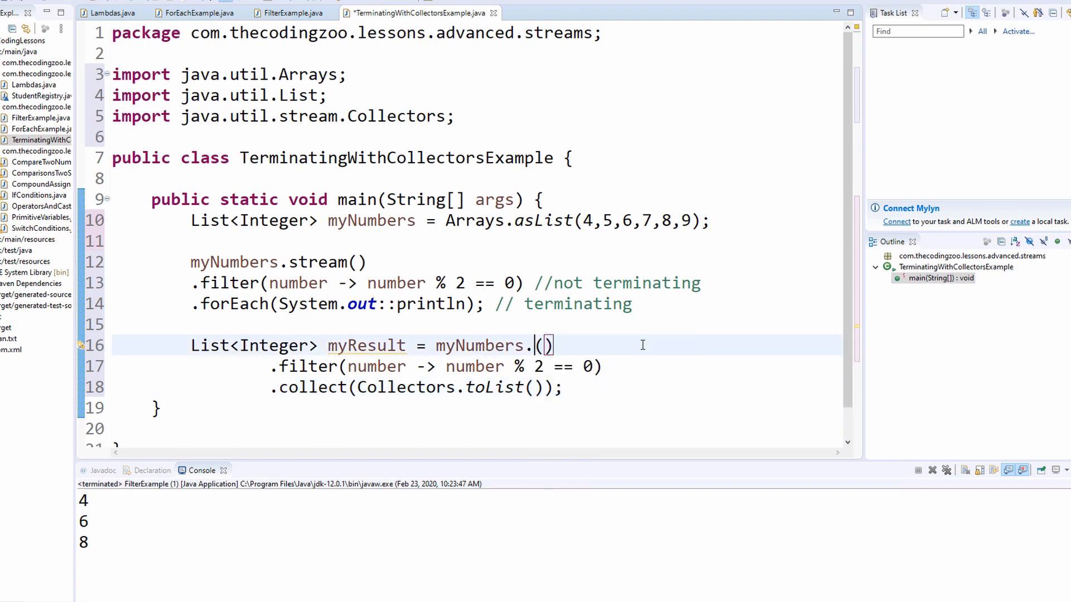
pyautogui.write('strea')
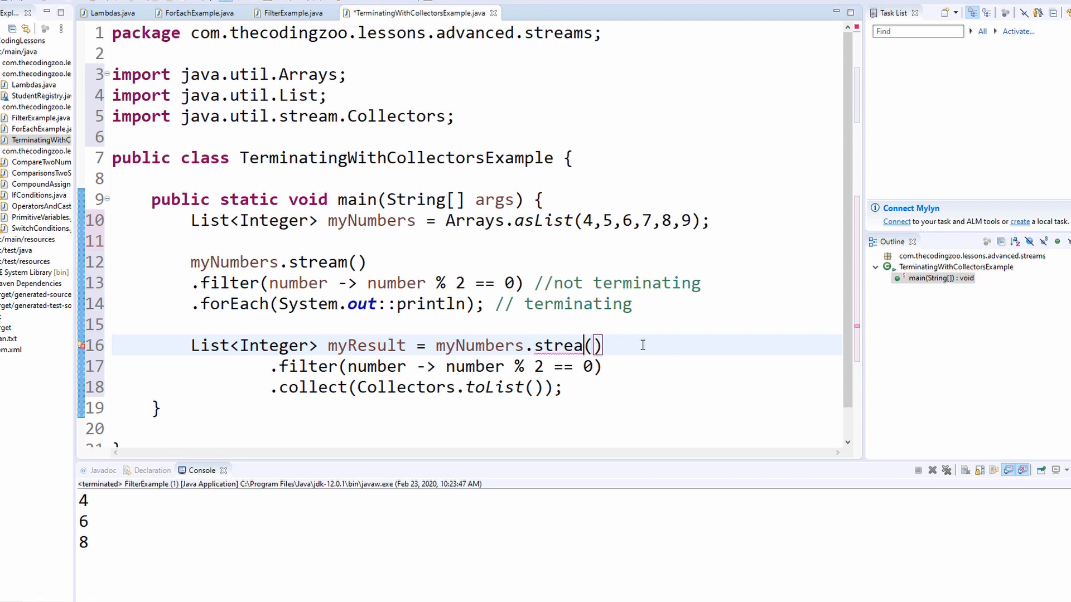
pyautogui.write('m')
pyautogui.click(687, 370)
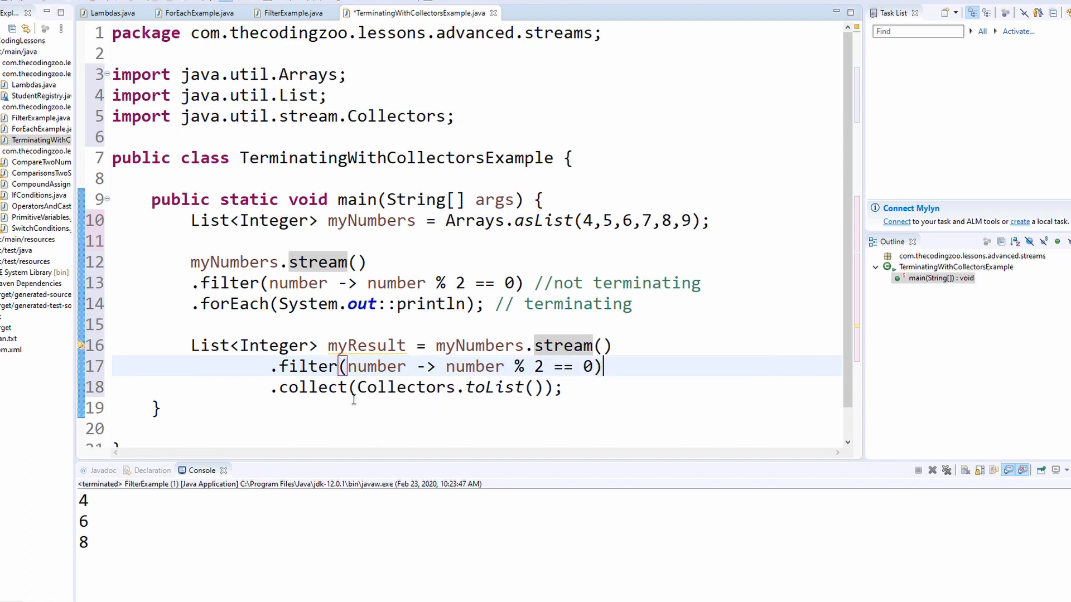
pyautogui.click(593, 389)
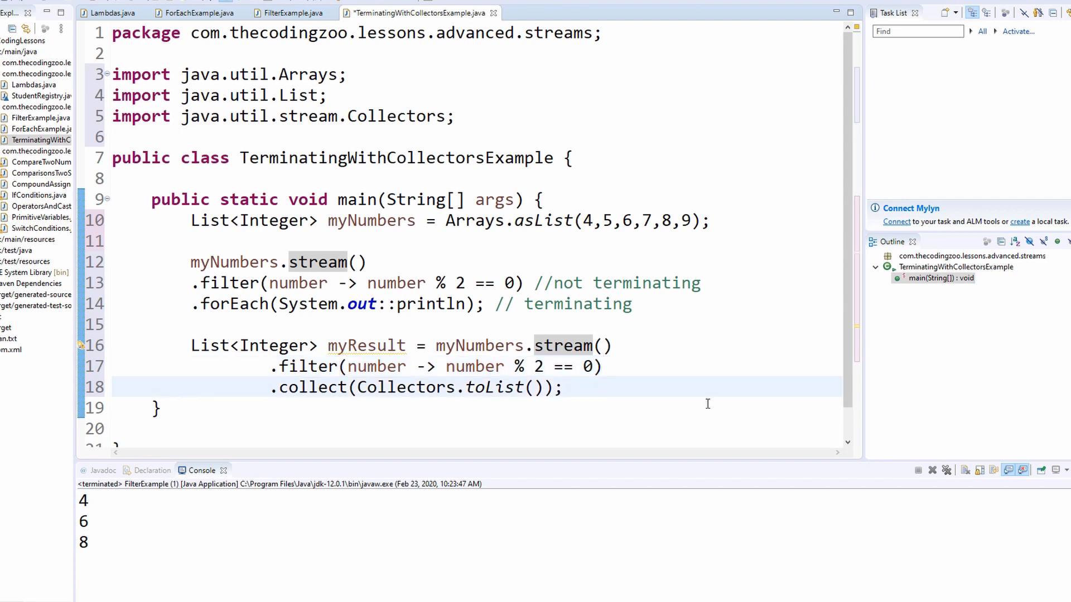
pyautogui.press('Return')
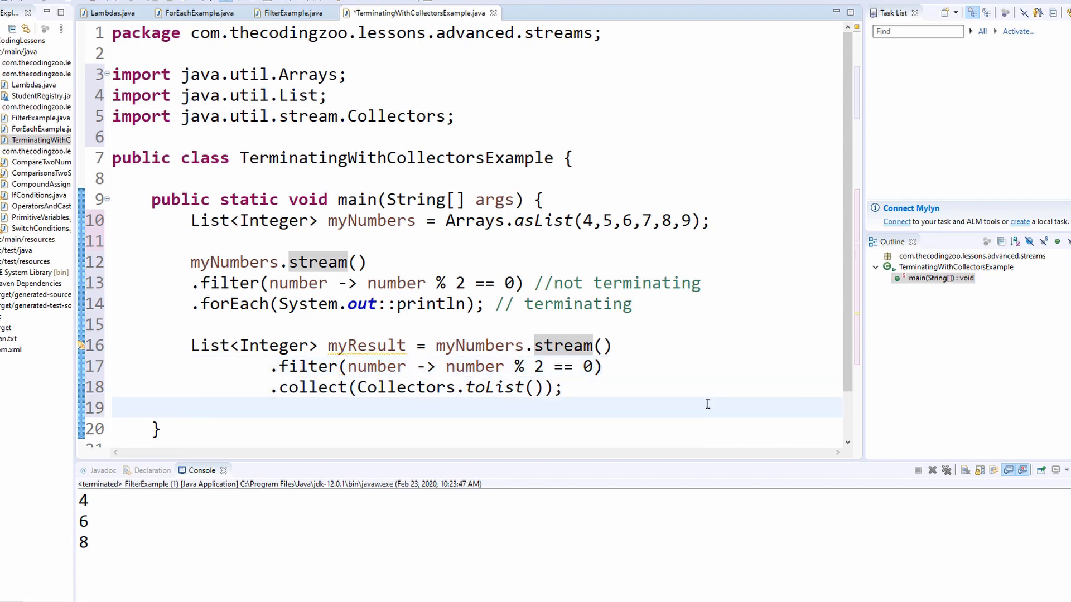
pyautogui.press('Return')
pyautogui.press('BackSpace')
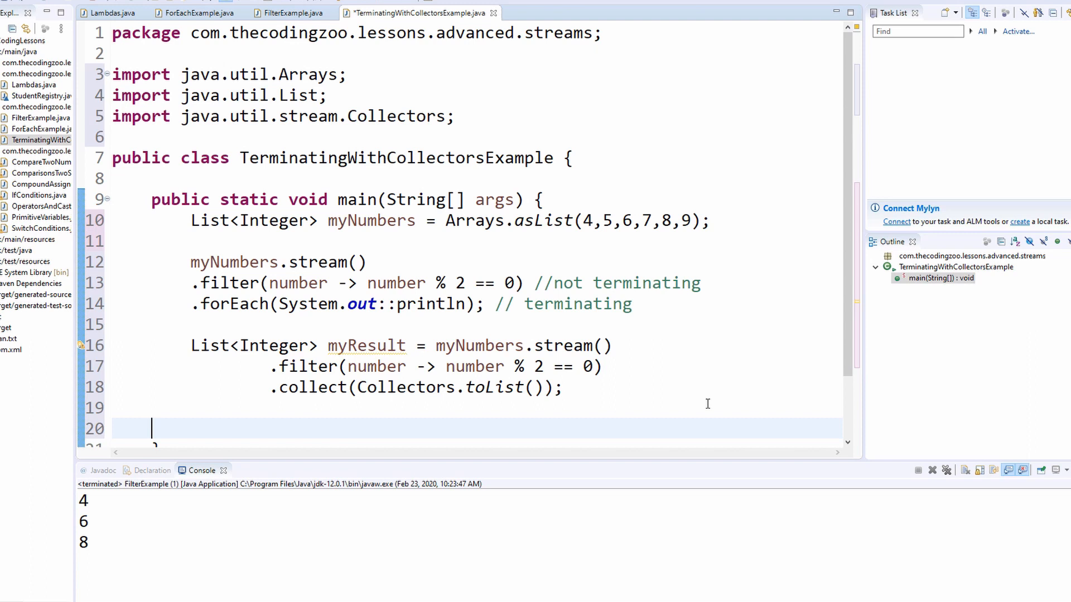
pyautogui.press('BackSpace')
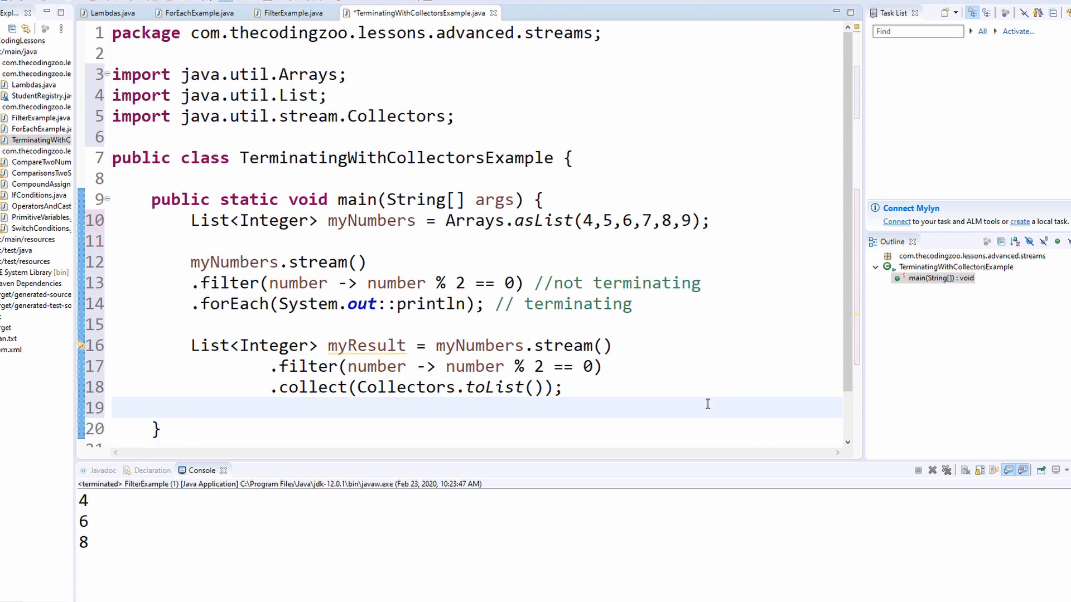
# Add System.out.println(myResult); and System.out.println(myNumbers); below the pipelines.
pyautogui.press('Return')
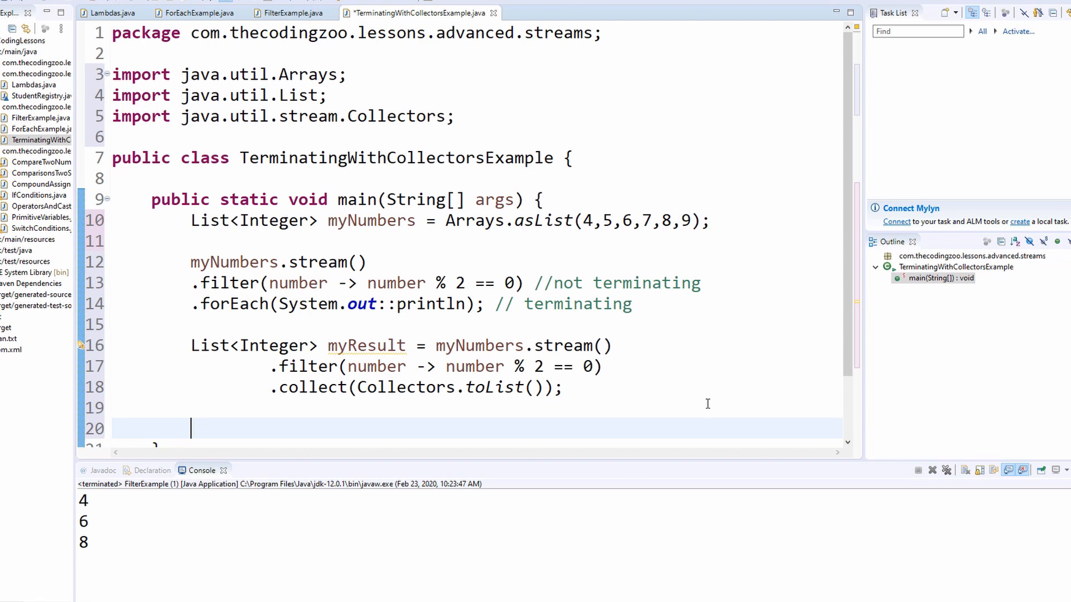
pyautogui.write('S')
pyautogui.write('ystem')
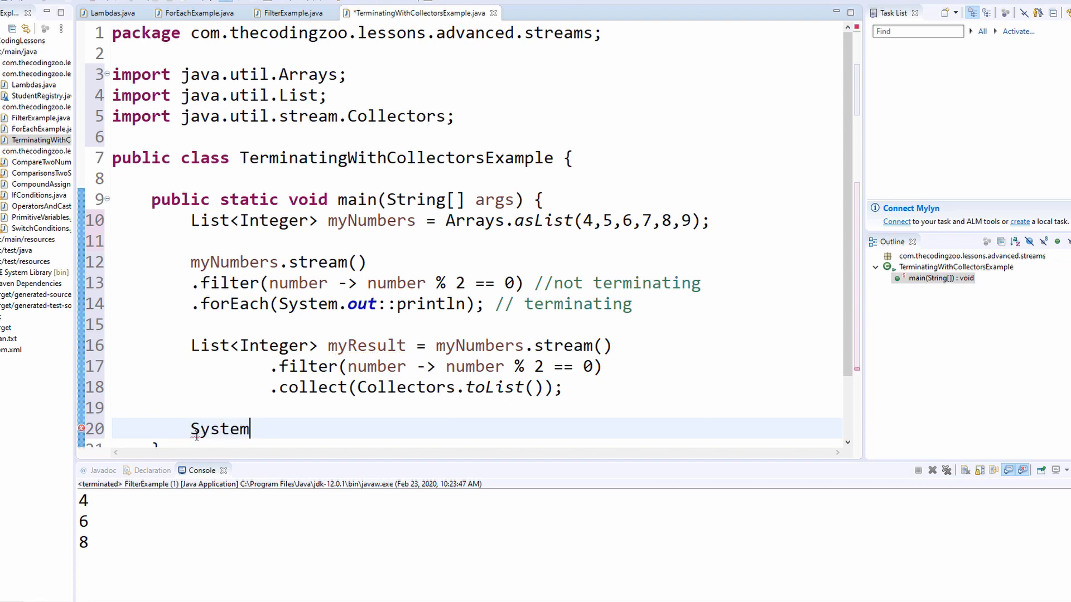
pyautogui.write('.out.prin')
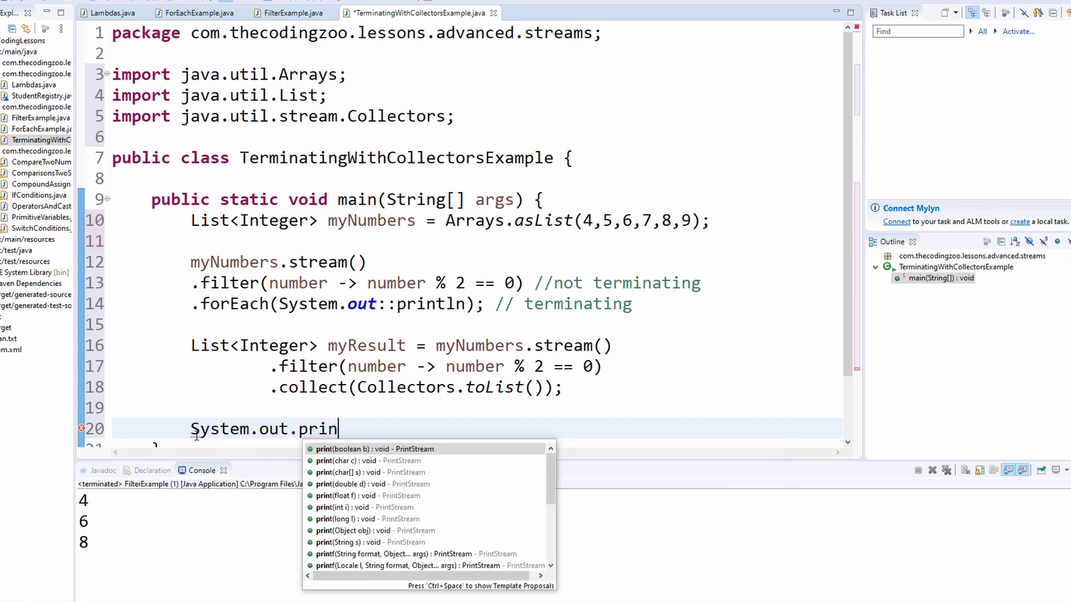
pyautogui.write('tln(')
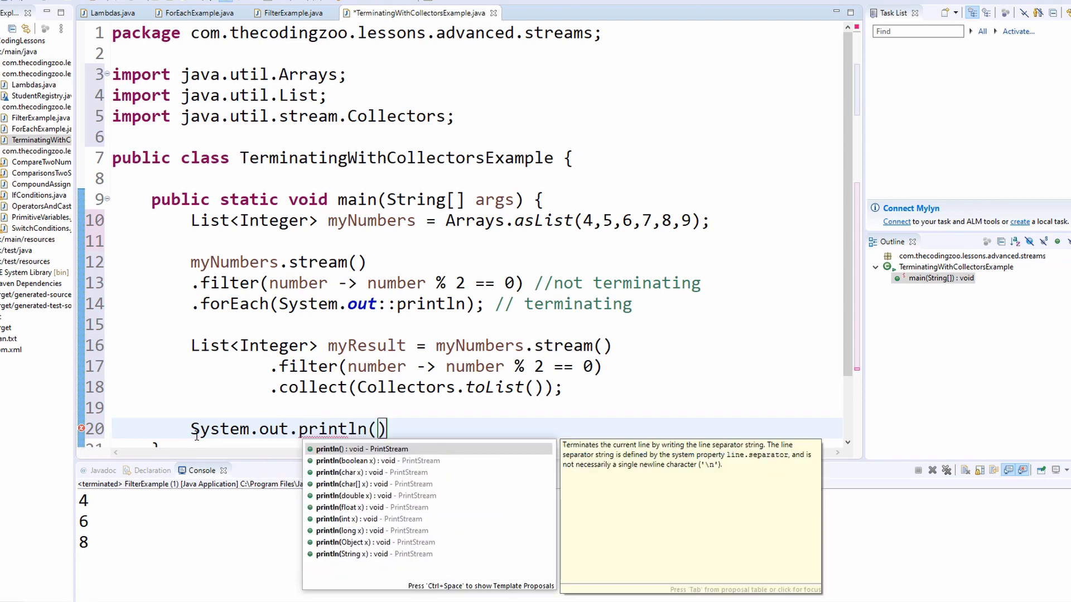
pyautogui.write('m')
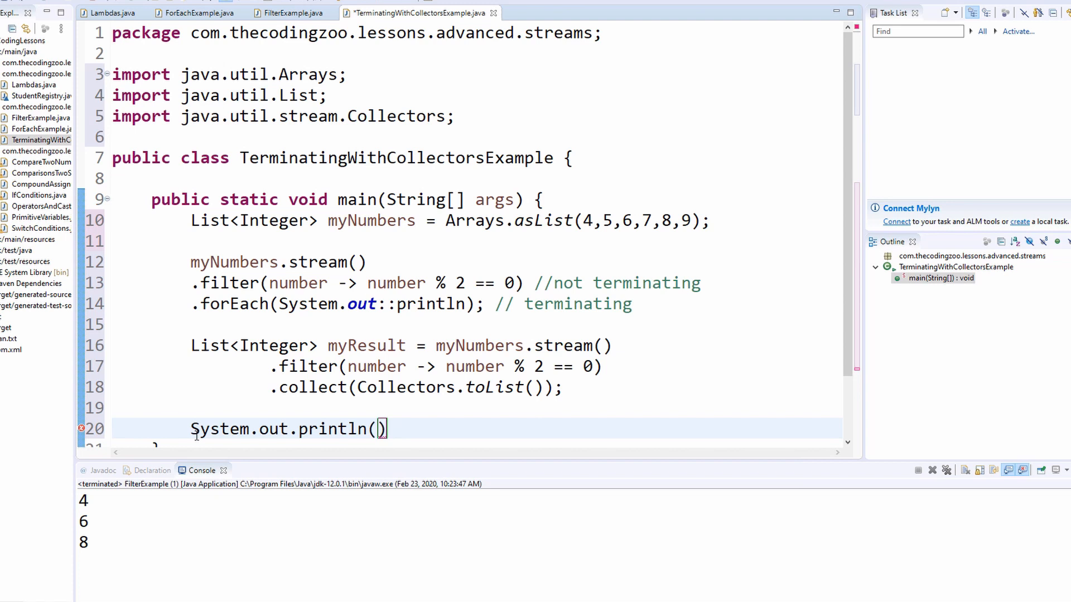
pyautogui.write('yResyu')
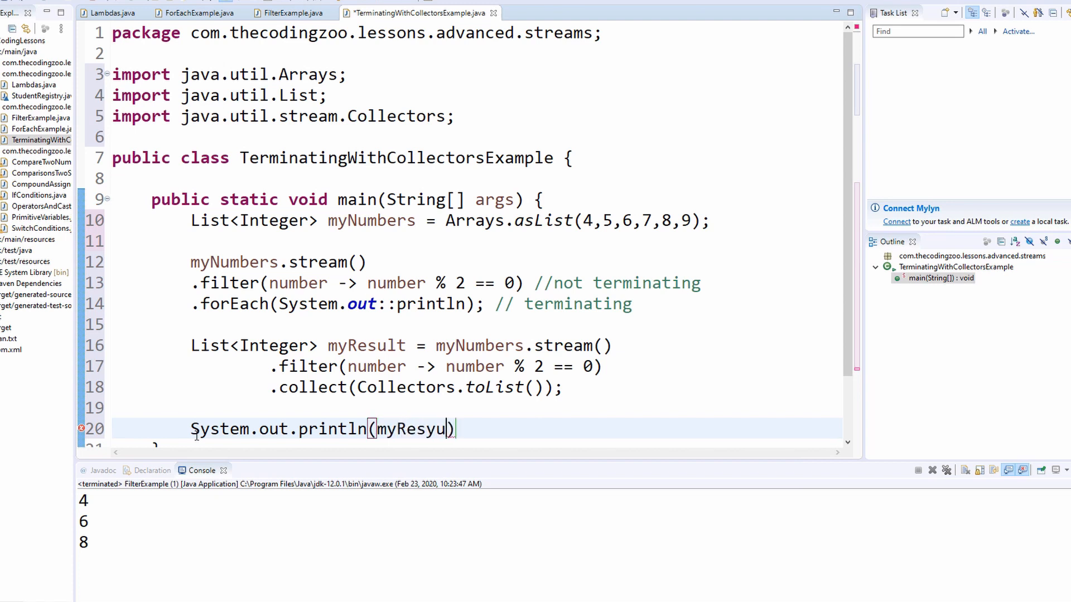
pyautogui.press('BackSpace')
pyautogui.write('ult)')
pyautogui.write(';')
pyautogui.press('Return')
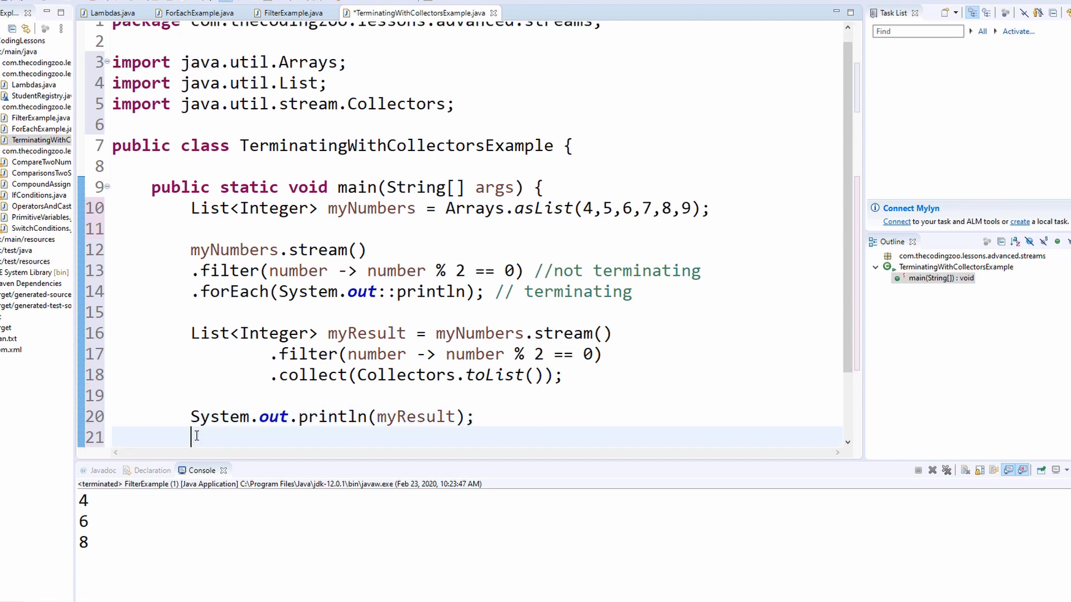
pyautogui.write('S')
pyautogui.write('ystem.o')
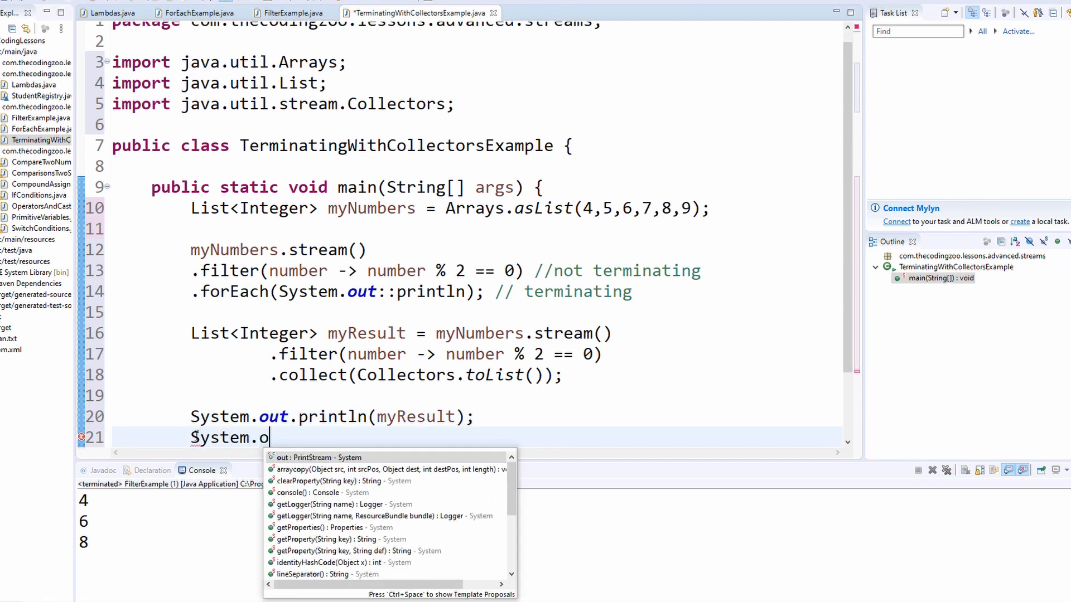
pyautogui.write('ut.')
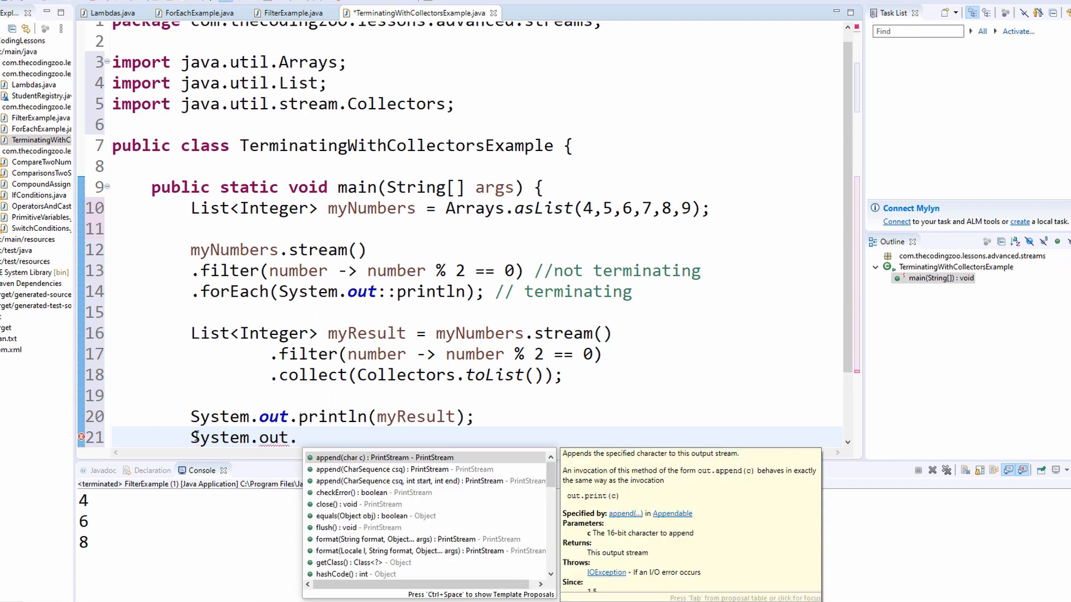
pyautogui.write('pri')
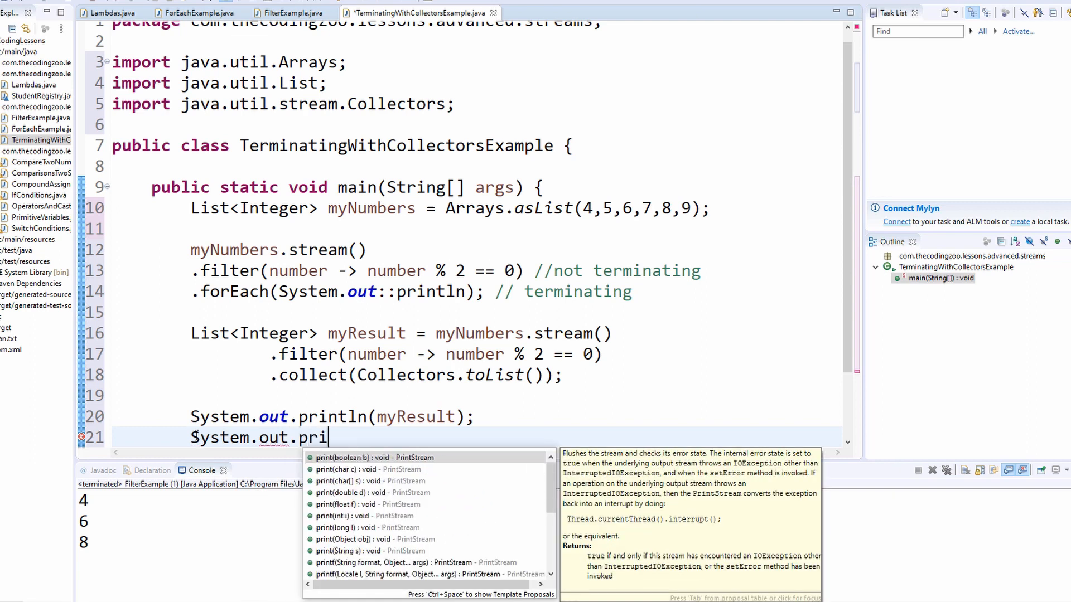
pyautogui.write('ntln(')
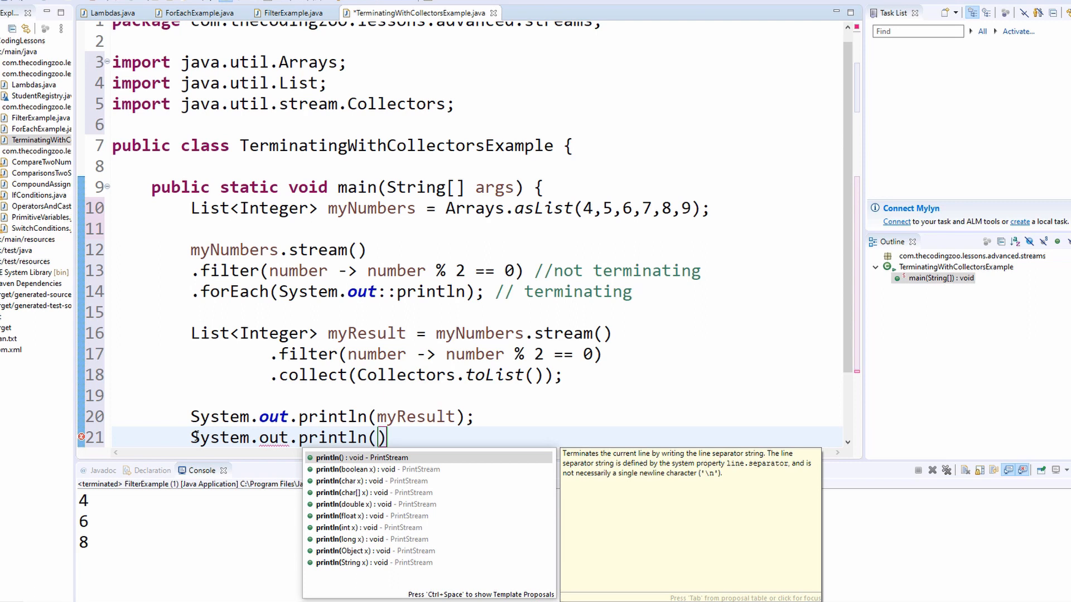
pyautogui.write('myNumbers)')
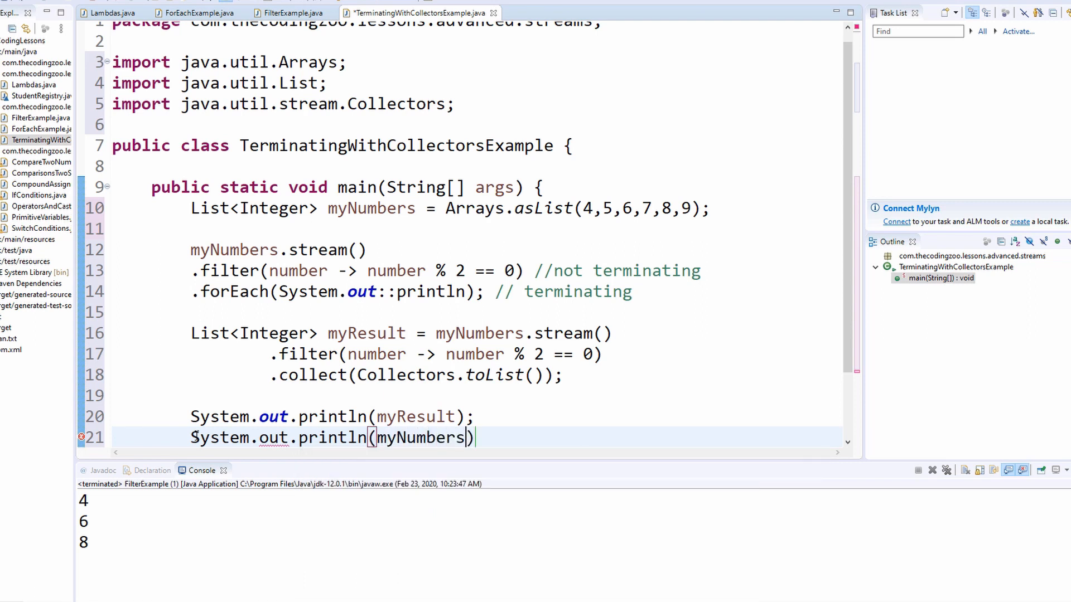
pyautogui.write(';')
pyautogui.click(548, 291)
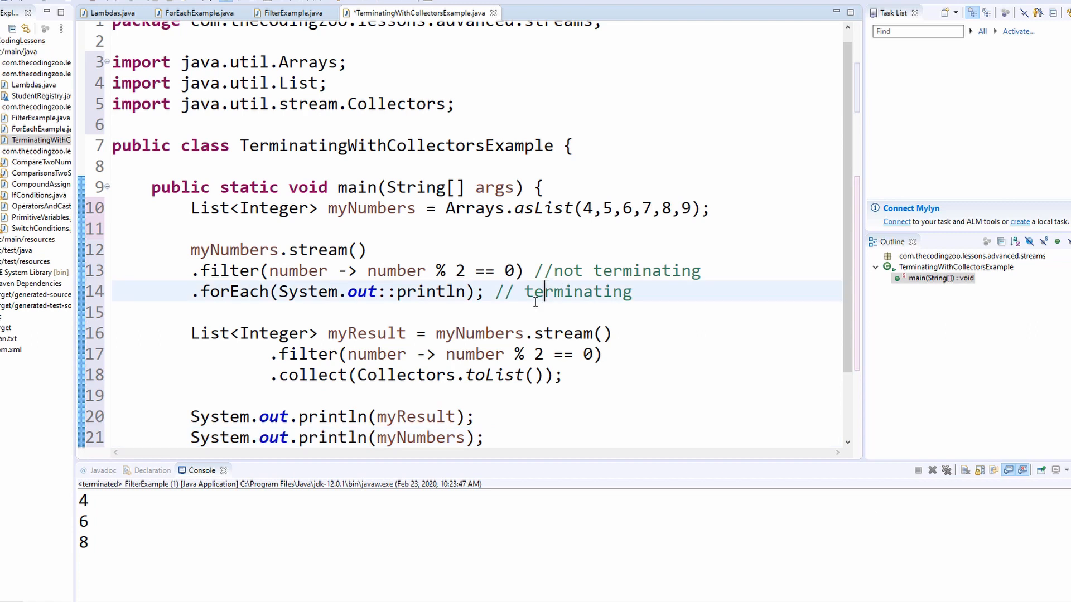
# Run the class as a Java Application, saving first, to print [4, 6, 8] and [4, 5, 6, 7, 8, 9].
pyautogui.rightClick(643, 242)
pyautogui.moveTo(674, 506)
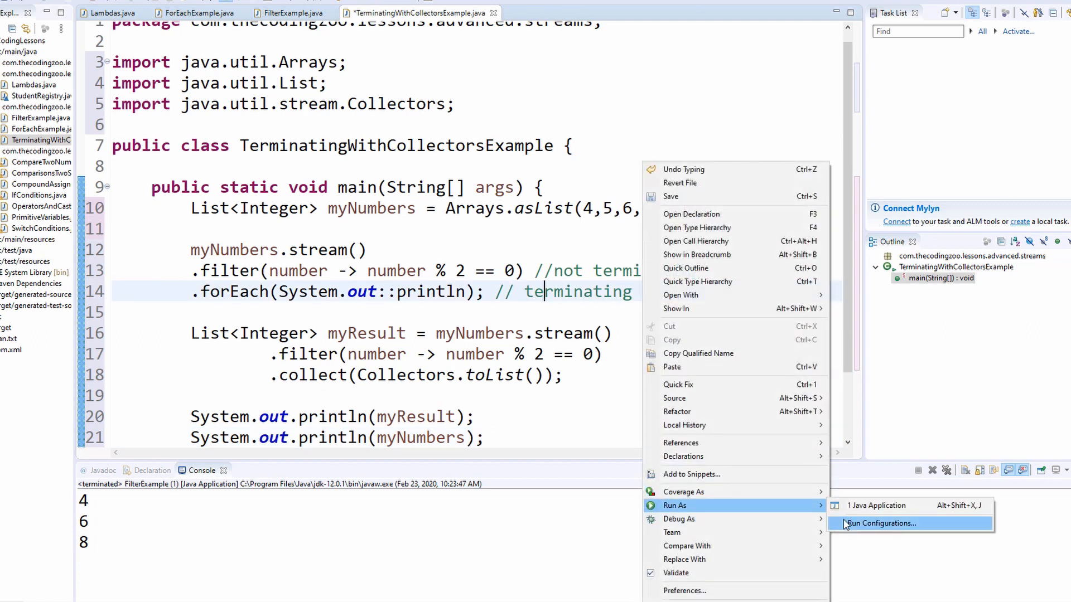
pyautogui.click(862, 507)
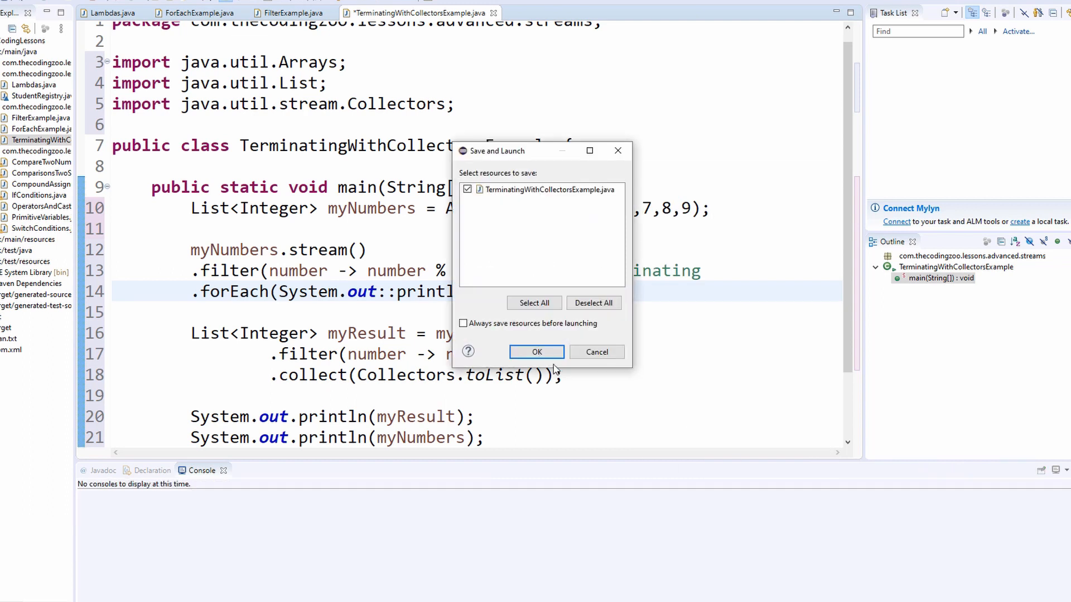
pyautogui.click(539, 352)
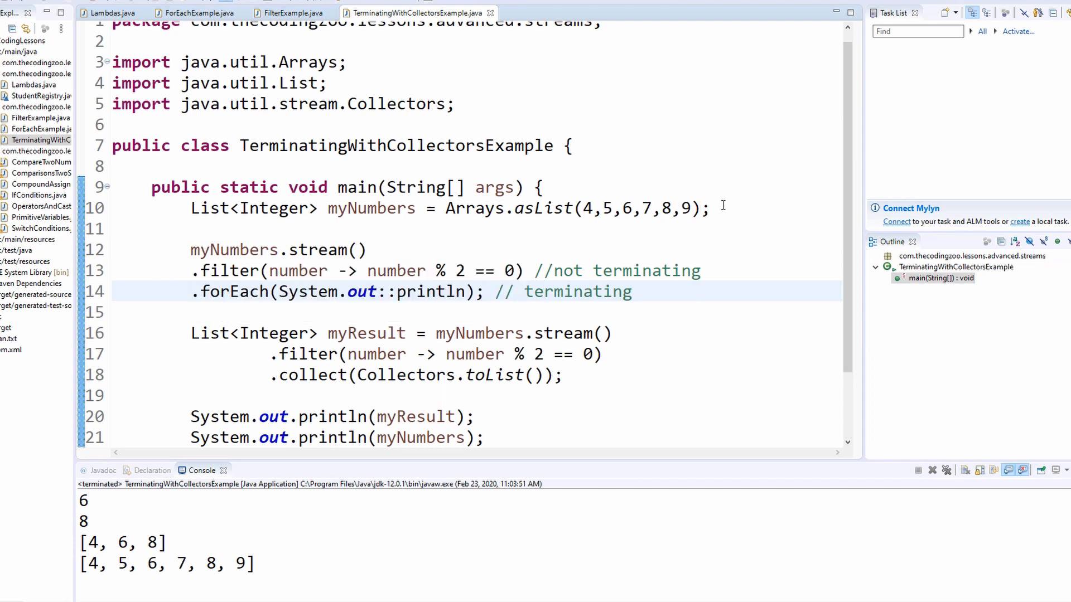
pyautogui.moveTo(723, 206); pyautogui.dragTo(202, 208)
pyautogui.click(310, 292)
pyautogui.moveTo(661, 304)
pyautogui.mouseDown()
pyautogui.moveTo(171, 268)
pyautogui.moveTo(170, 250)
pyautogui.mouseUp()
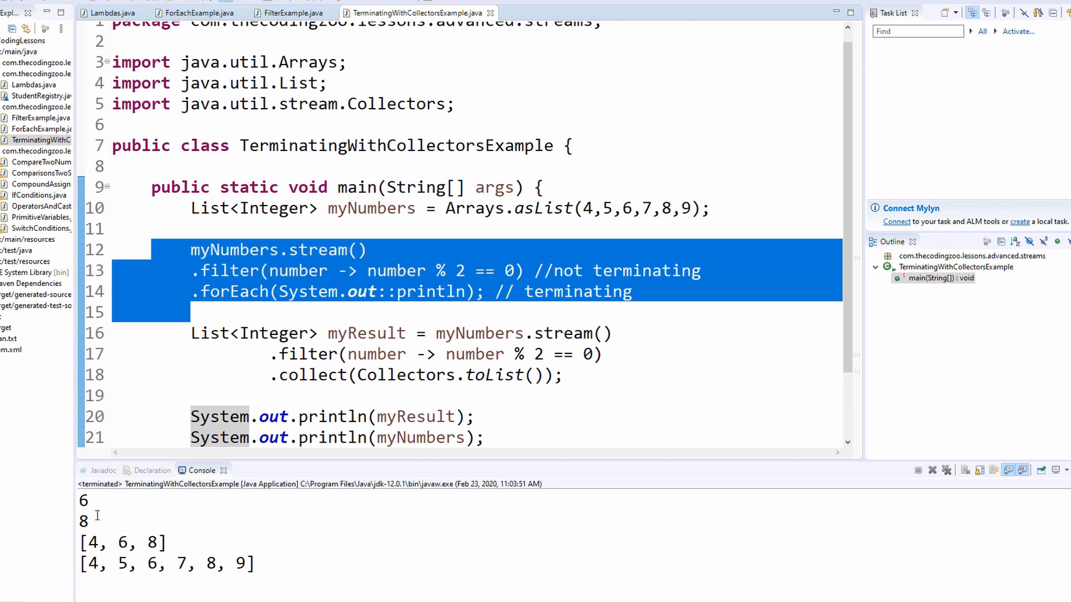
pyautogui.moveTo(90, 520); pyautogui.dragTo(81, 499)
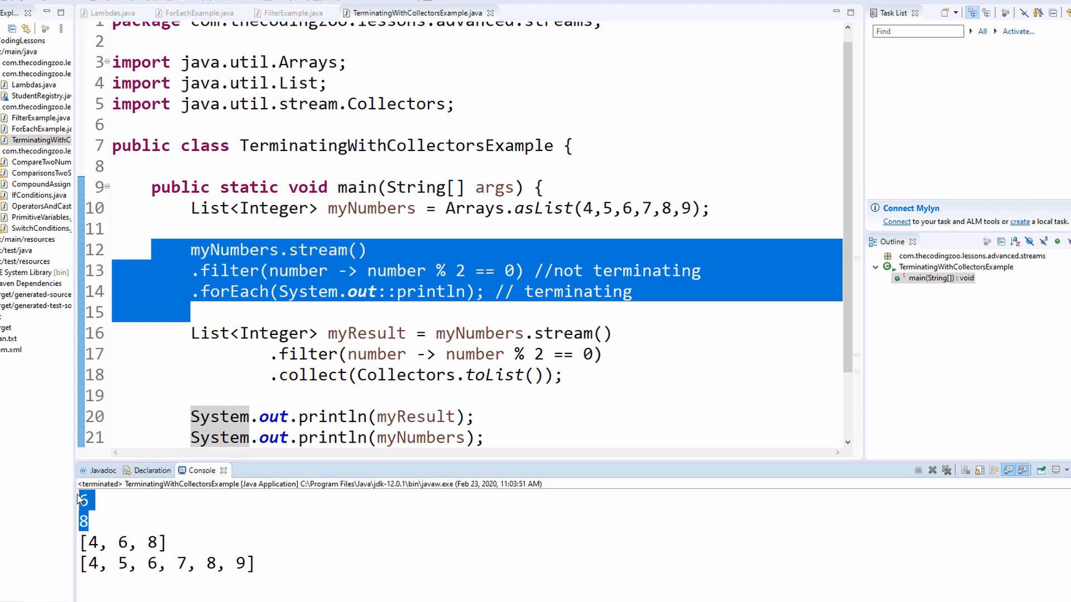
pyautogui.click(446, 333)
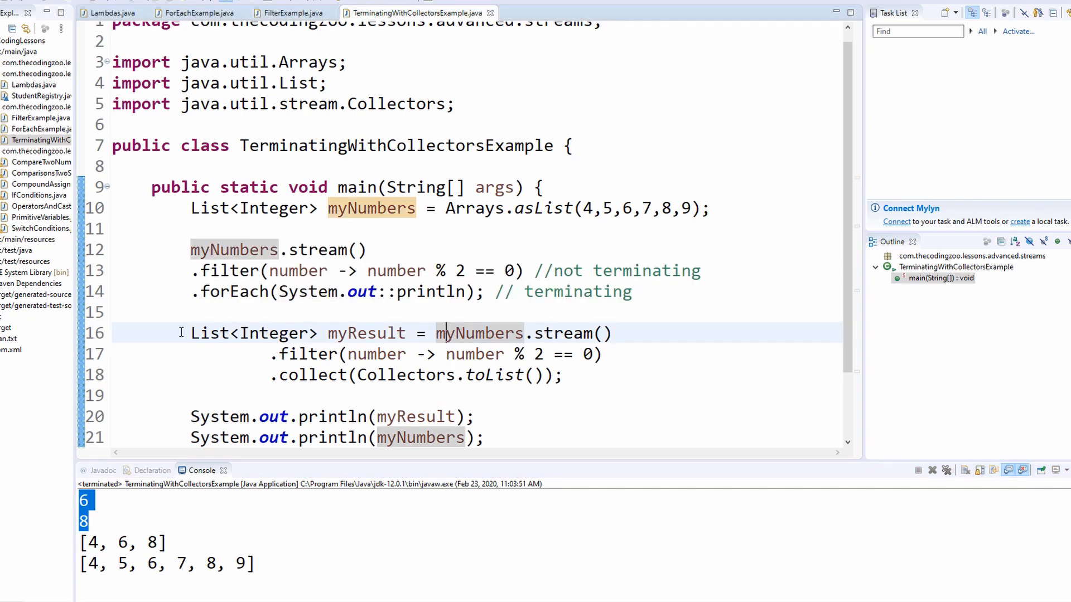
pyautogui.moveTo(191, 334); pyautogui.dragTo(616, 354)
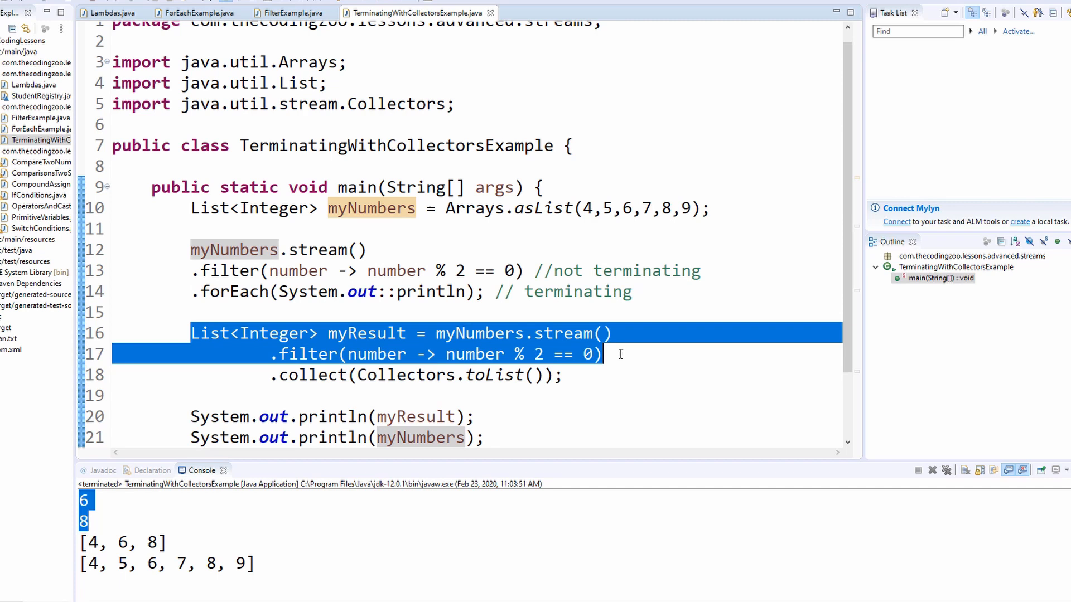
pyautogui.moveTo(620, 354); pyautogui.dragTo(628, 372)
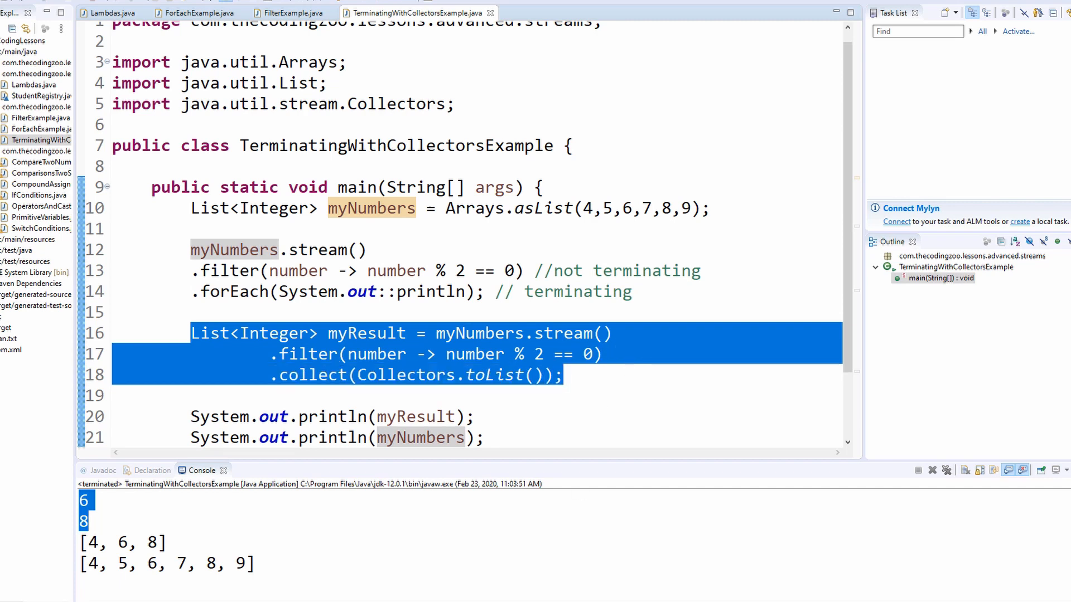
pyautogui.click(298, 553)
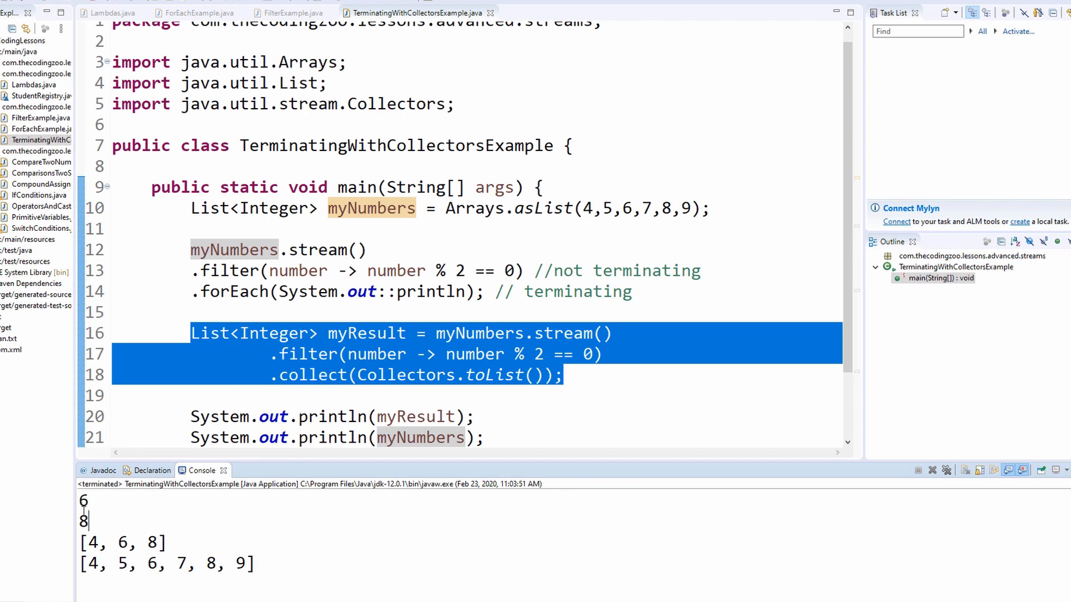
pyautogui.moveTo(84, 510); pyautogui.dragTo(78, 496)
pyautogui.scroll(1, 117, 511)
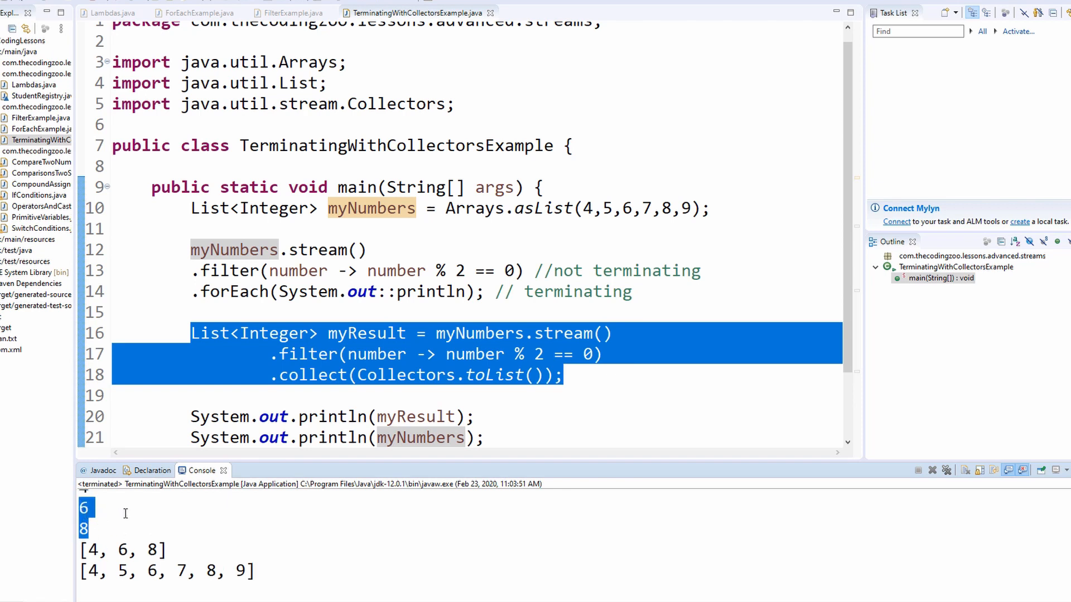
pyautogui.click(116, 524)
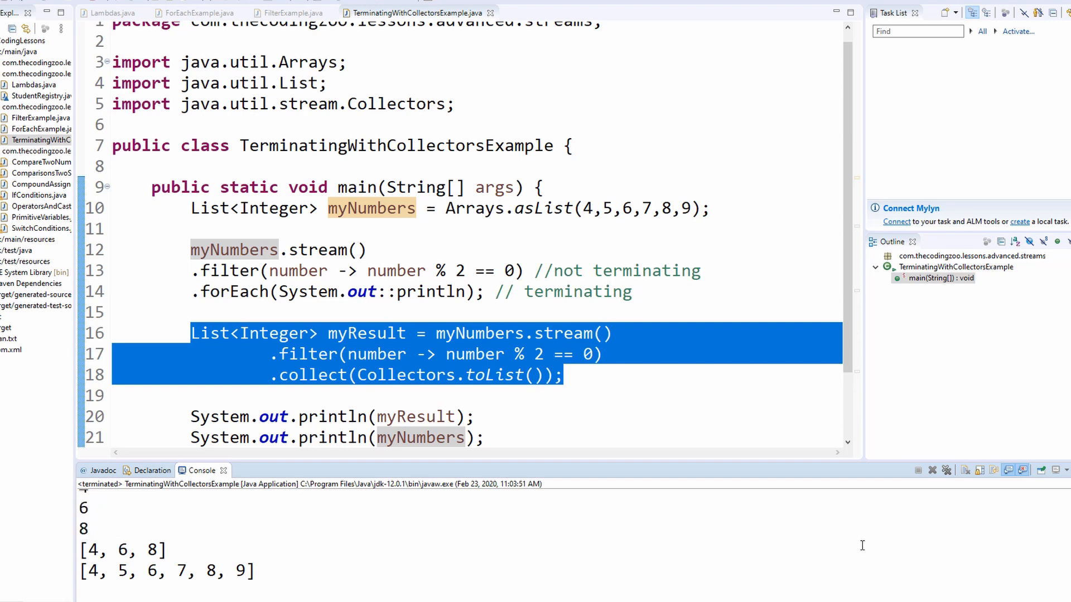
pyautogui.scroll(1, 335, 535)
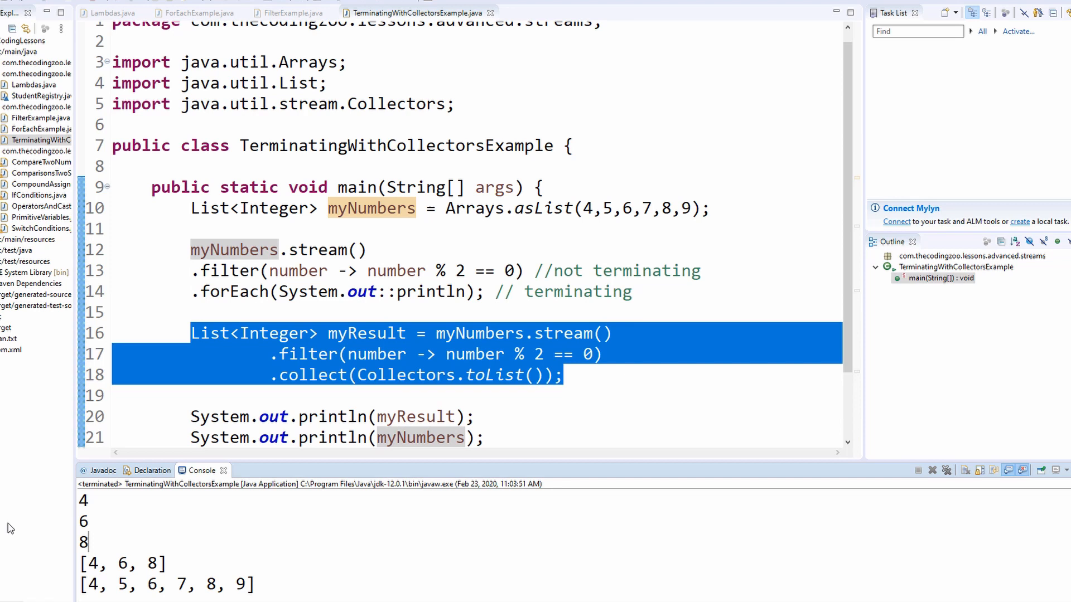
pyautogui.moveTo(81, 501); pyautogui.dragTo(105, 533)
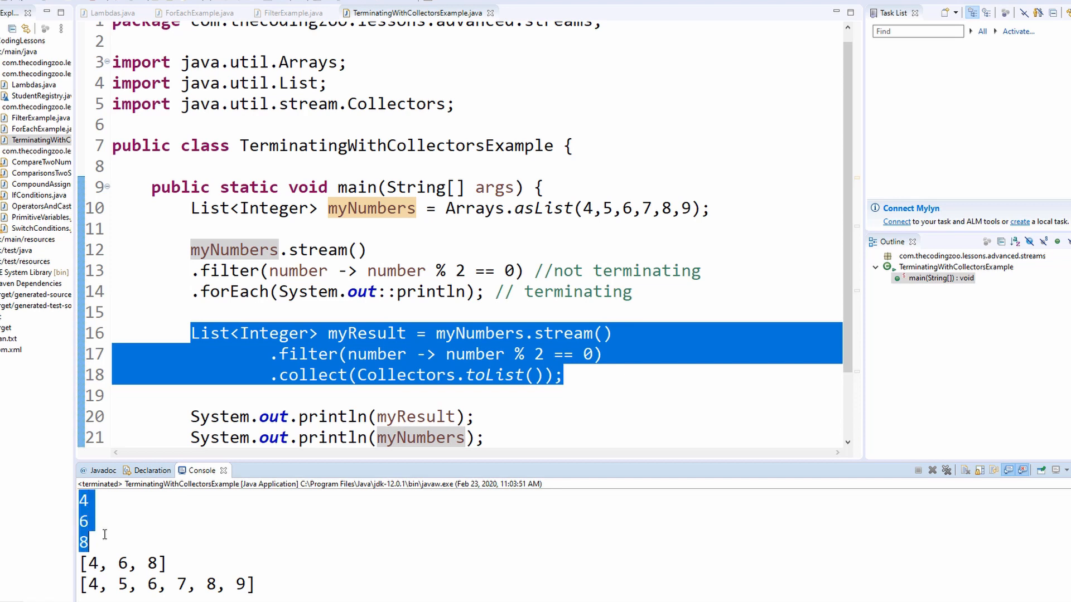
pyautogui.click(313, 271)
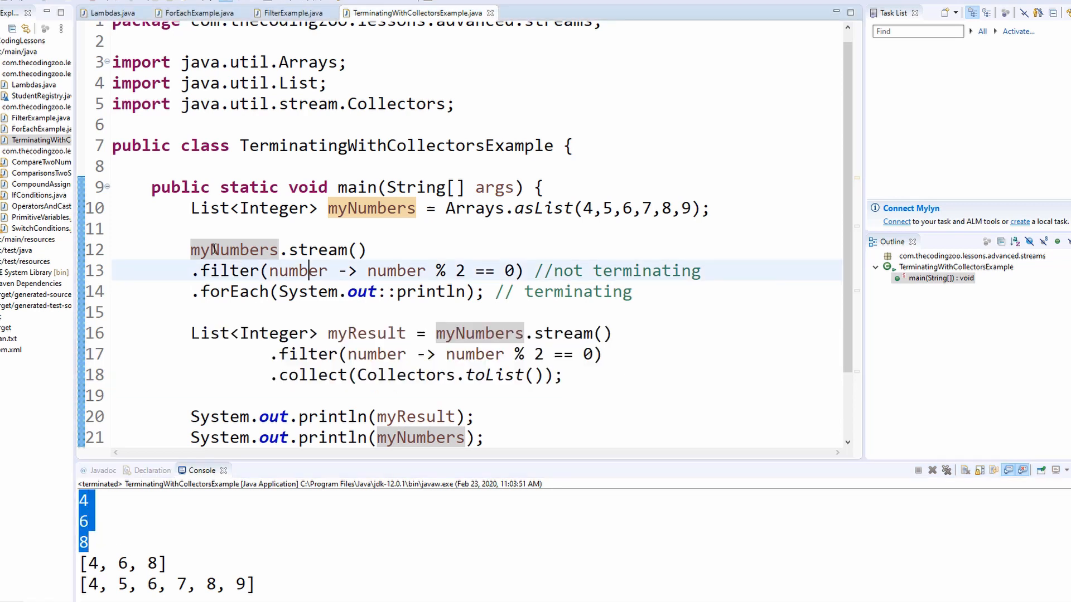
pyautogui.click(167, 235)
pyautogui.moveTo(167, 240); pyautogui.dragTo(707, 294)
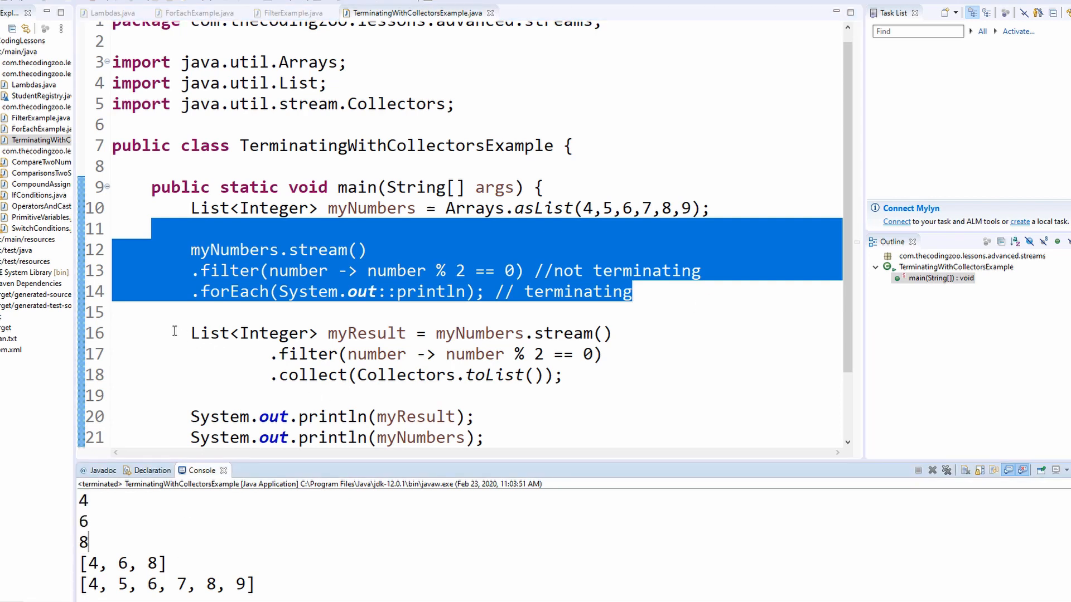
pyautogui.click(192, 333)
pyautogui.moveTo(192, 333); pyautogui.dragTo(656, 368)
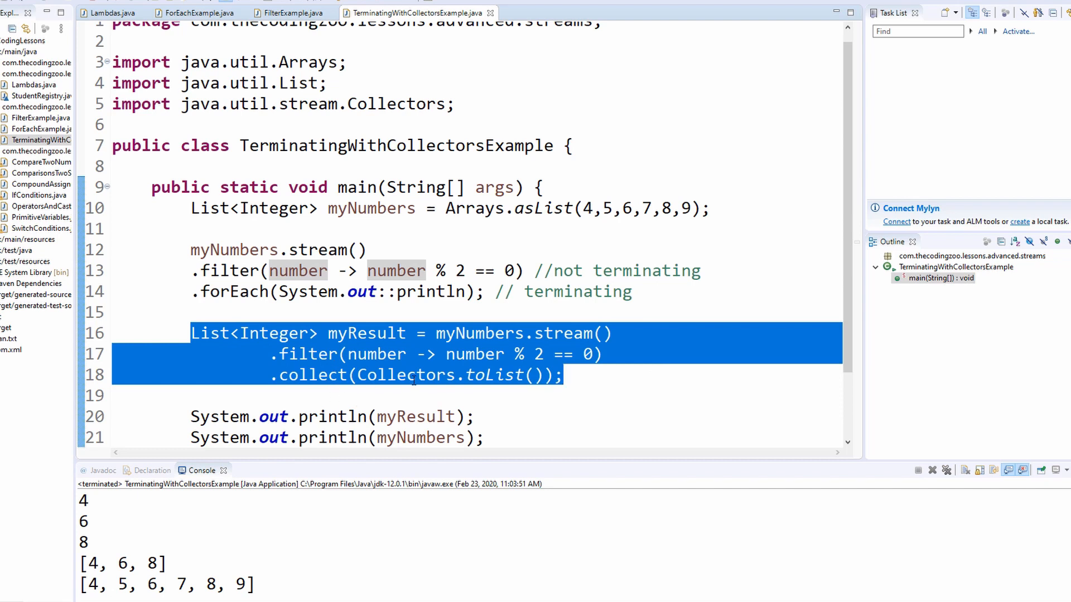
pyautogui.doubleClick(368, 336)
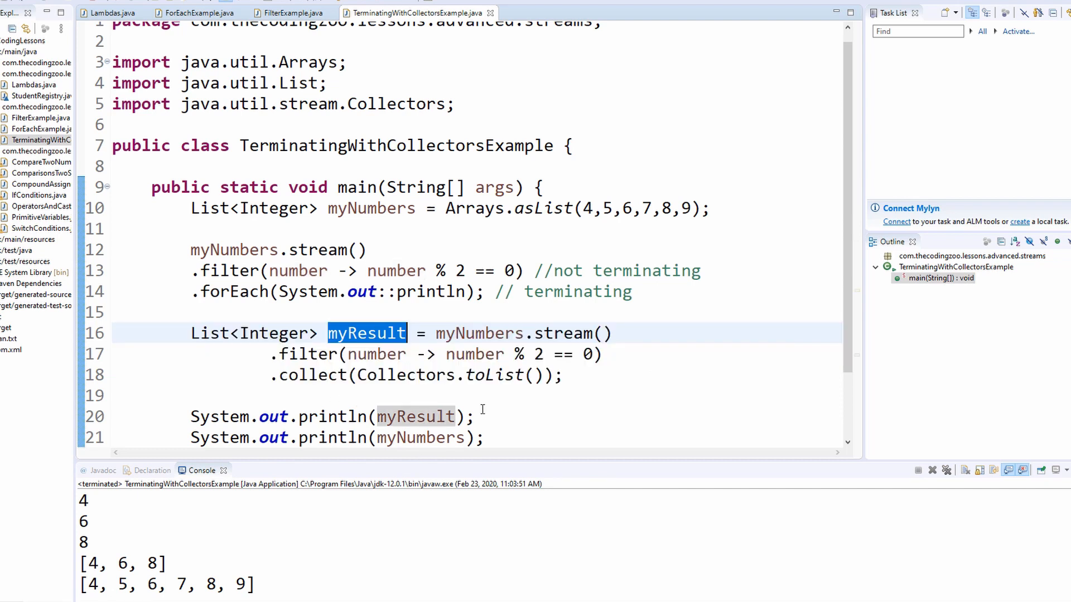
pyautogui.moveTo(475, 417); pyautogui.dragTo(192, 417)
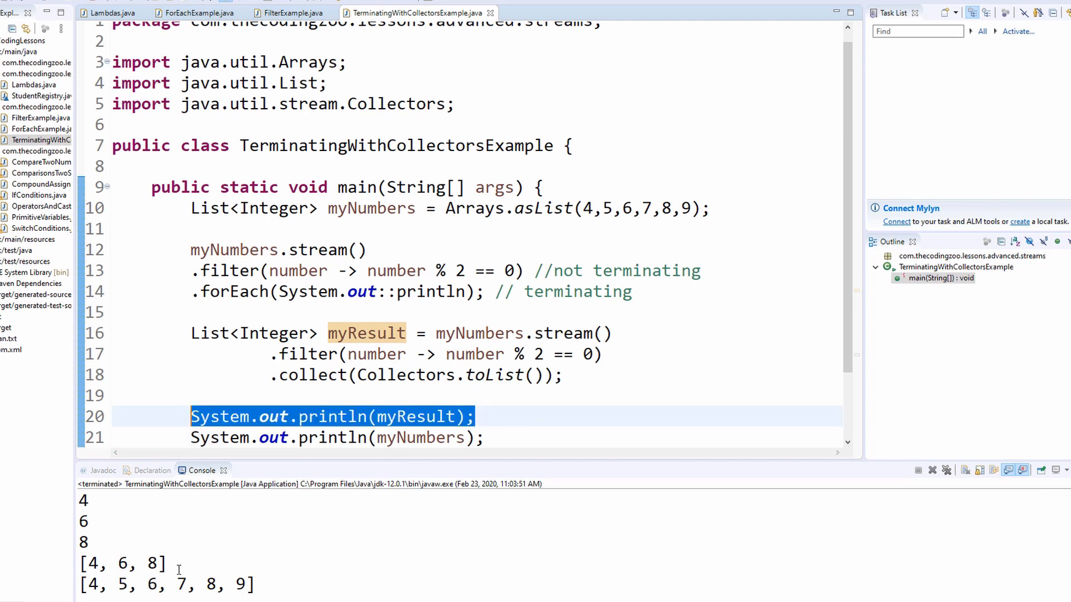
pyautogui.moveTo(168, 564); pyautogui.dragTo(71, 558)
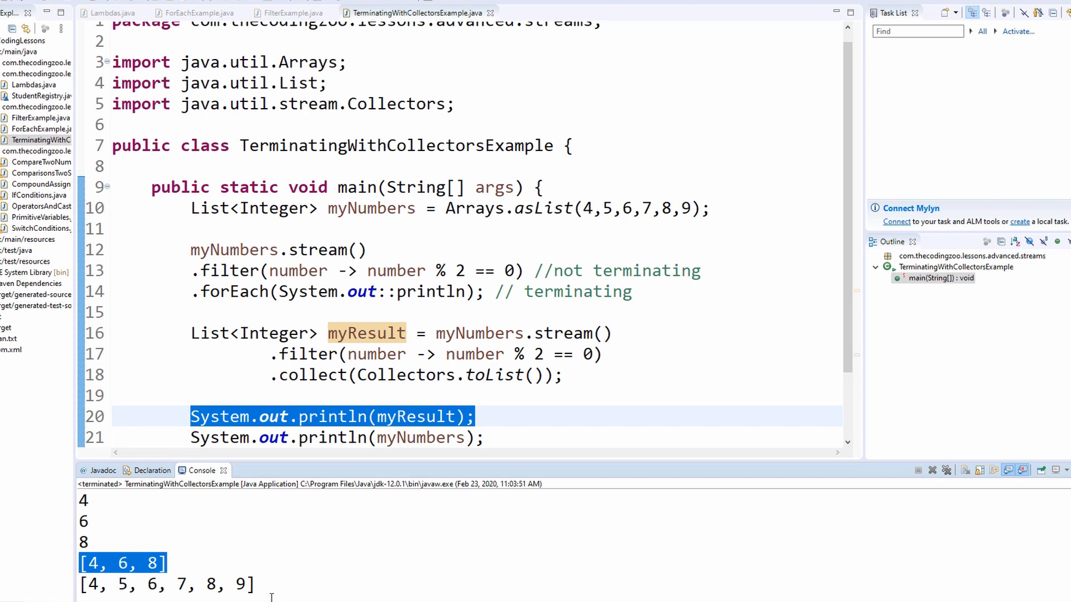
pyautogui.click(437, 436)
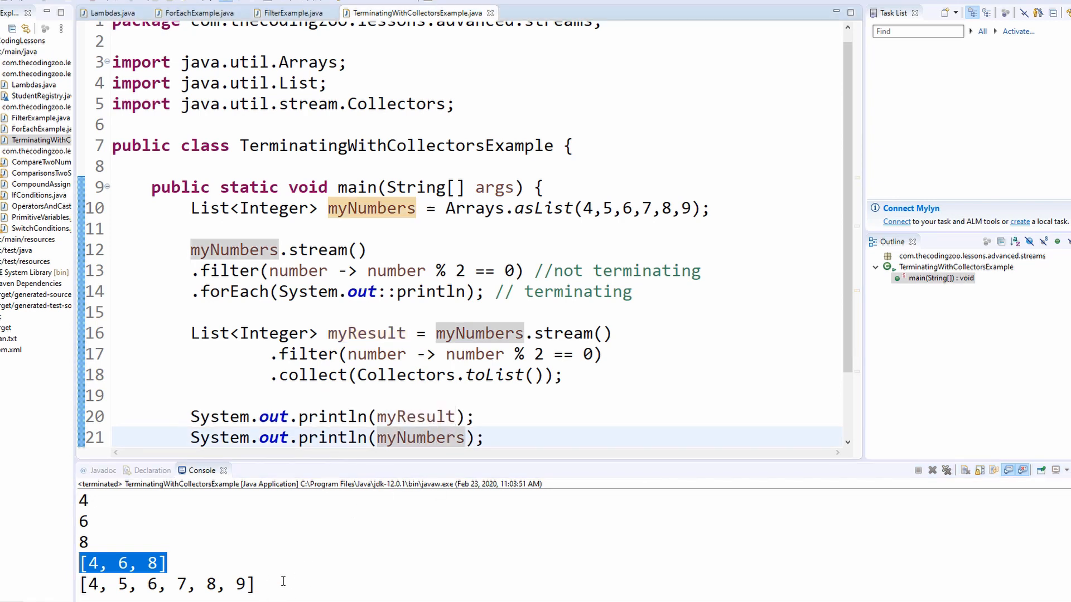
pyautogui.moveTo(256, 584)
pyautogui.mouseDown()
pyautogui.moveTo(80, 563)
pyautogui.moveTo(83, 586)
pyautogui.mouseUp()
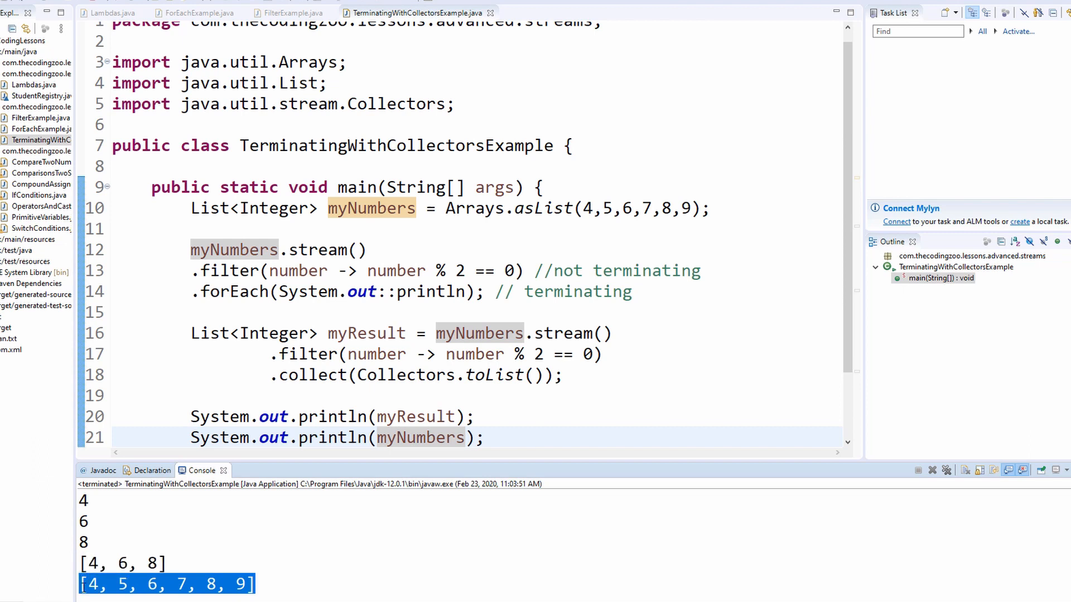